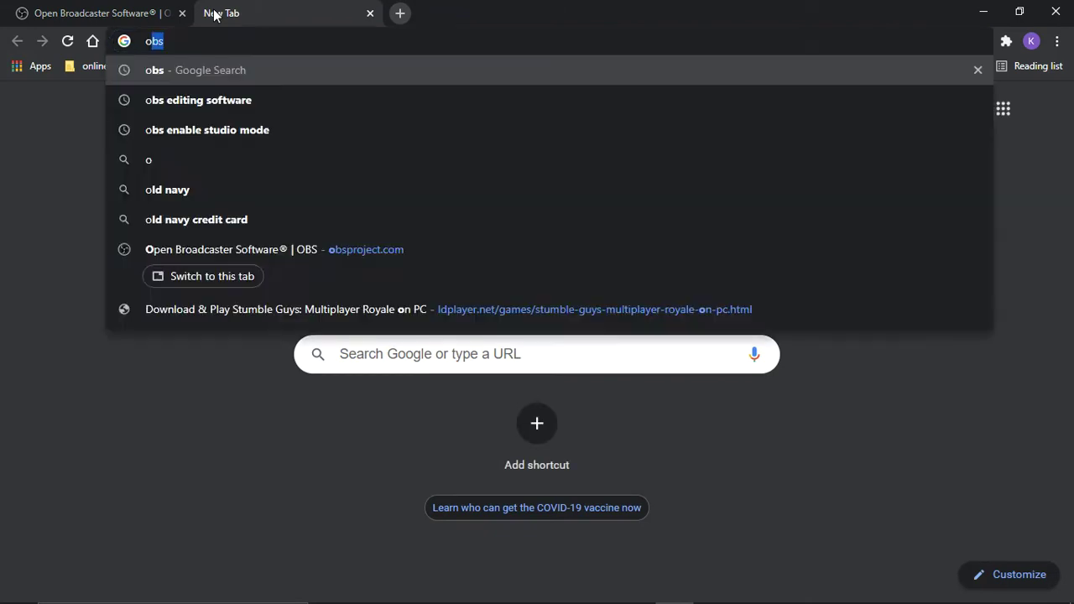
- Search Google for 'obs' and collapse the screen-recorder toolbar
key("Return")
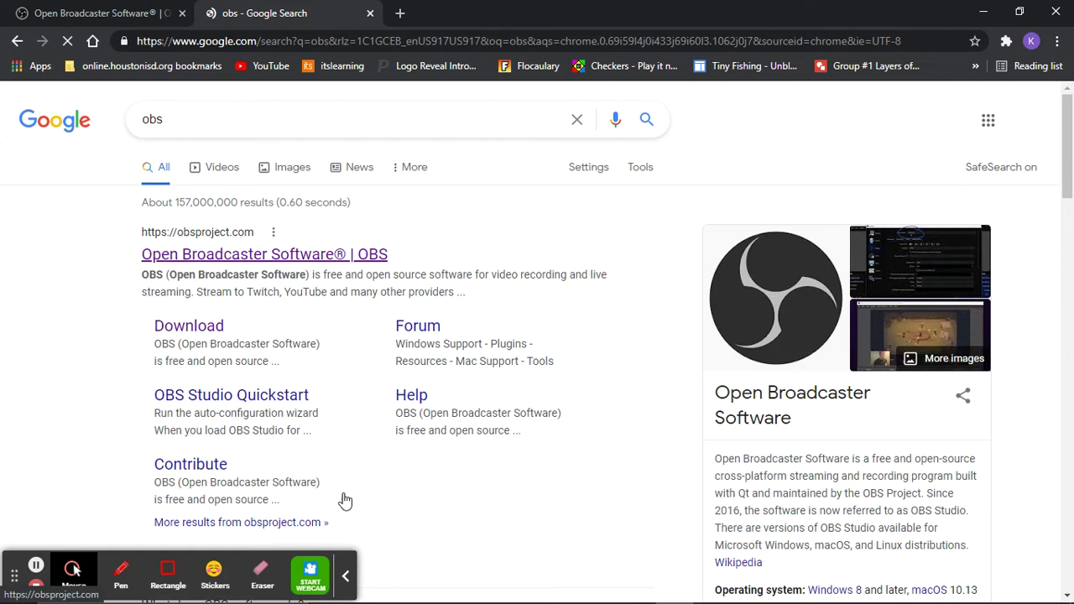
left_click(345, 575)
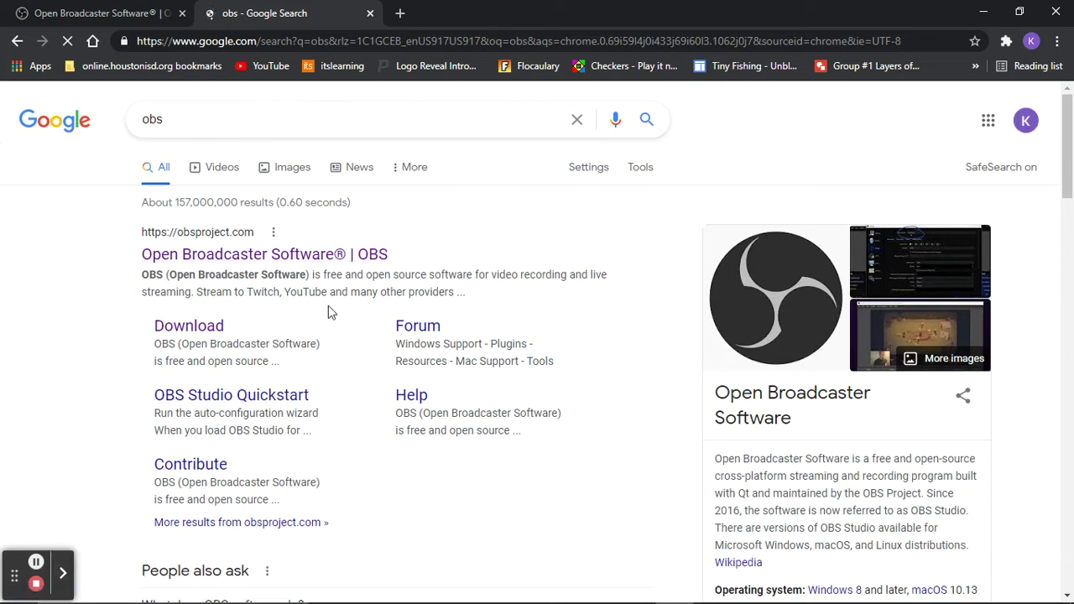
- Open the official OBS website, close the extra tab, and check the Latest Releases versions
left_click(284, 264)
left_click(369, 14)
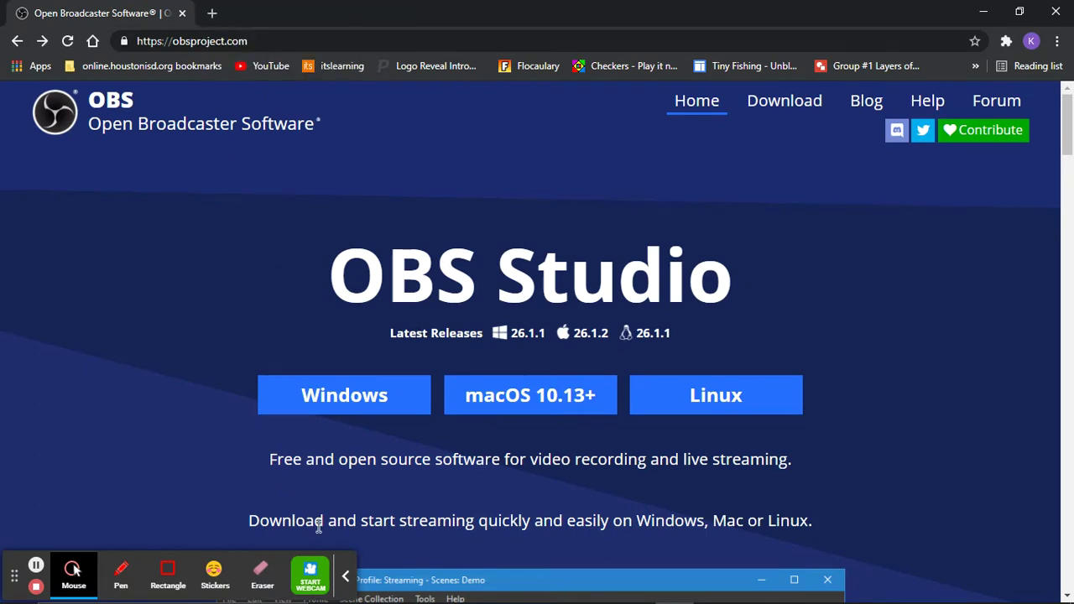
left_click(345, 576)
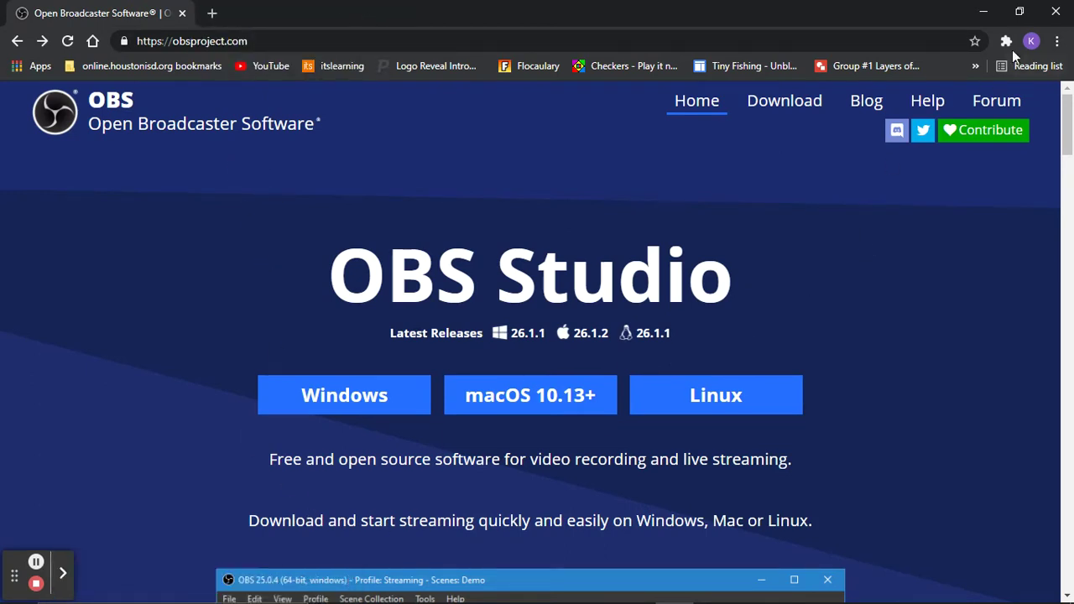
scroll(843, 220, "down", 1)
scroll(843, 221, "up", 1)
triple_click(808, 308)
left_click(660, 218)
- Go to the OBS Download page and scroll to the Windows download options
left_click(771, 109)
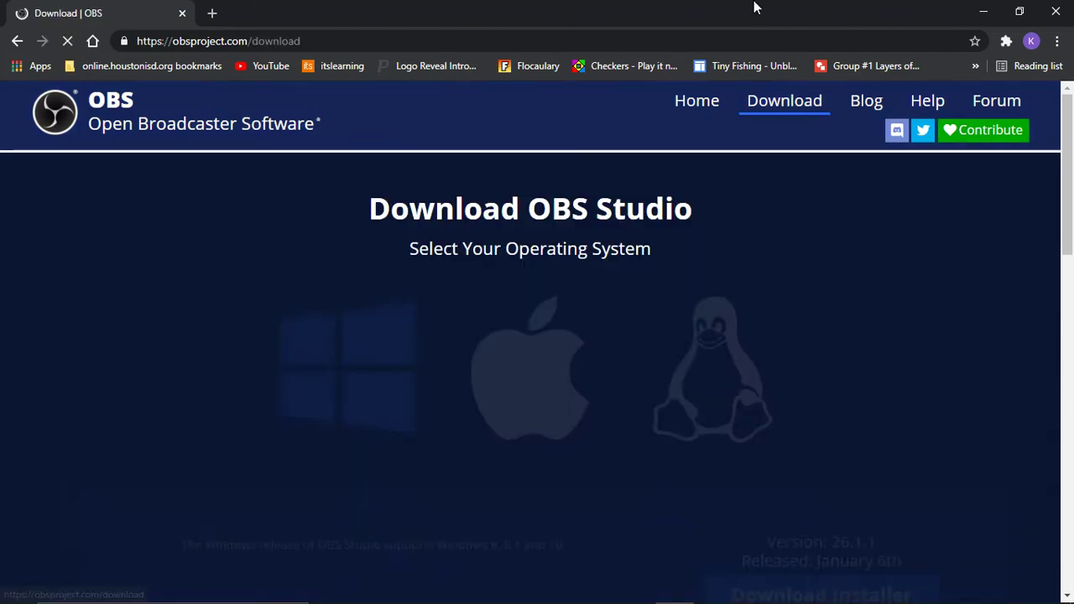
scroll(770, 255, "down", 4)
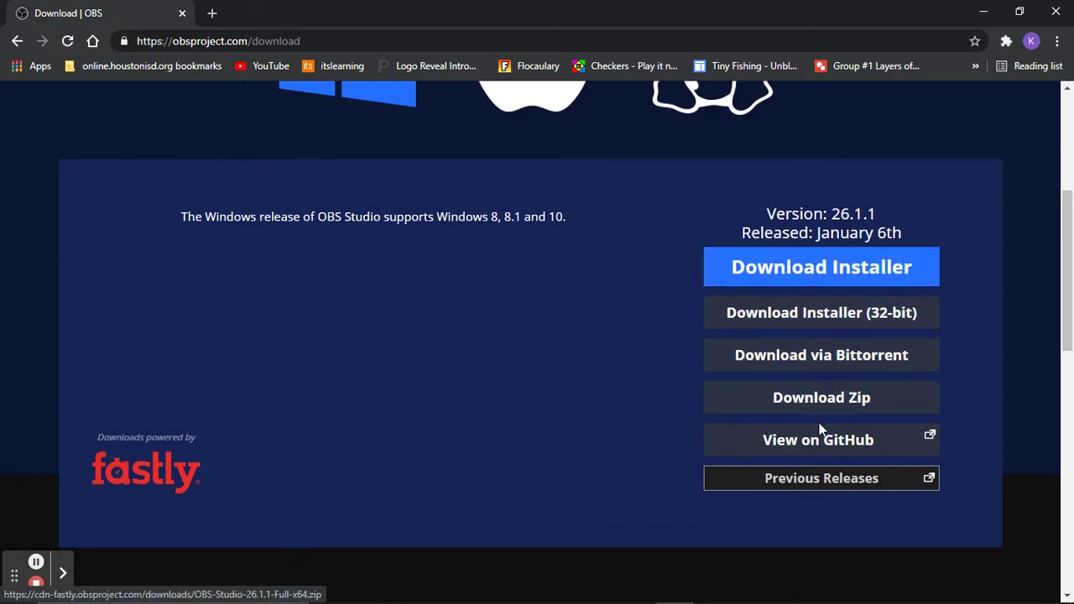
scroll(888, 436, "down", 1)
scroll(887, 432, "down", 6)
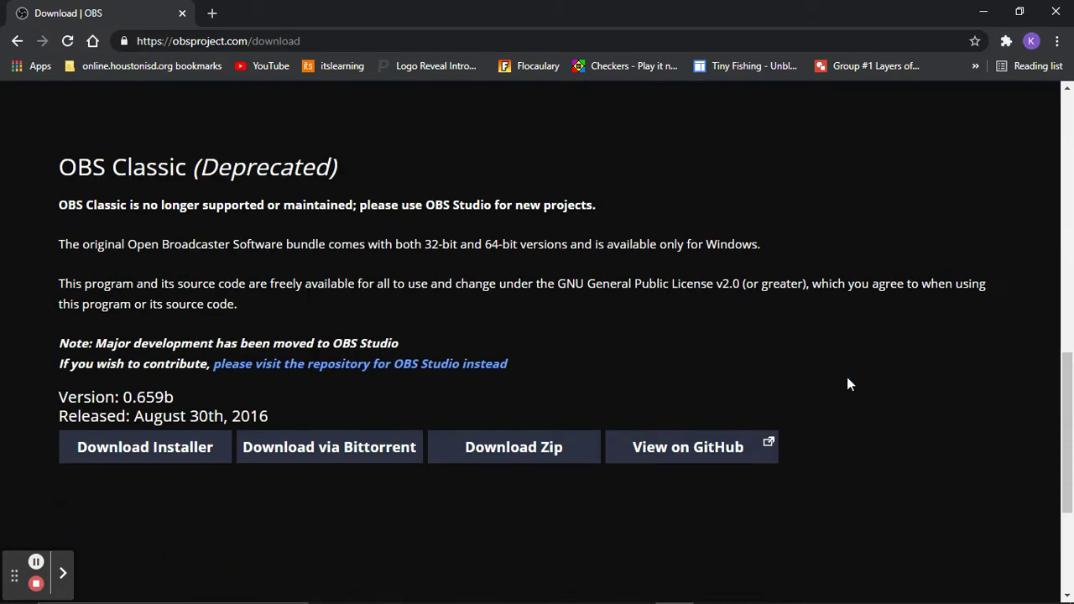
scroll(847, 384, "up", 6)
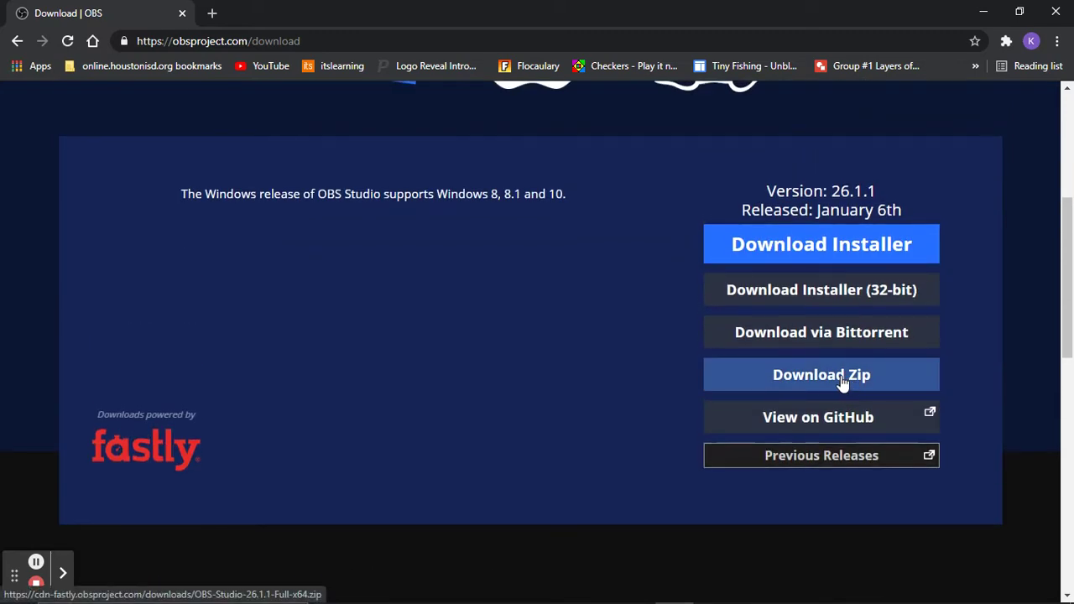
- Download the Windows OBS Studio zip, leaving open-when-done switched off
left_click(844, 377)
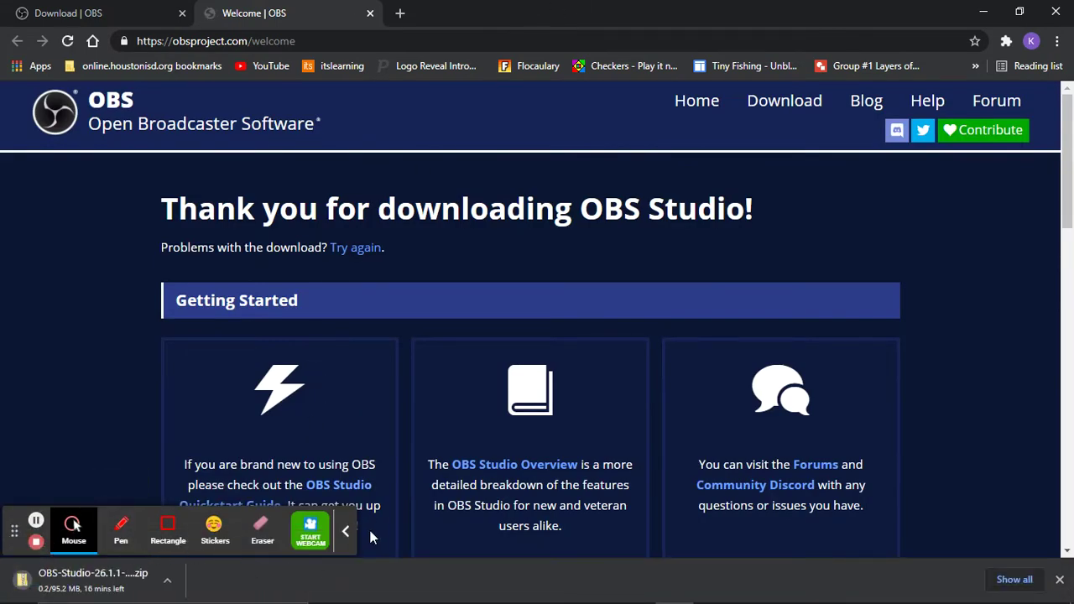
left_click(347, 532)
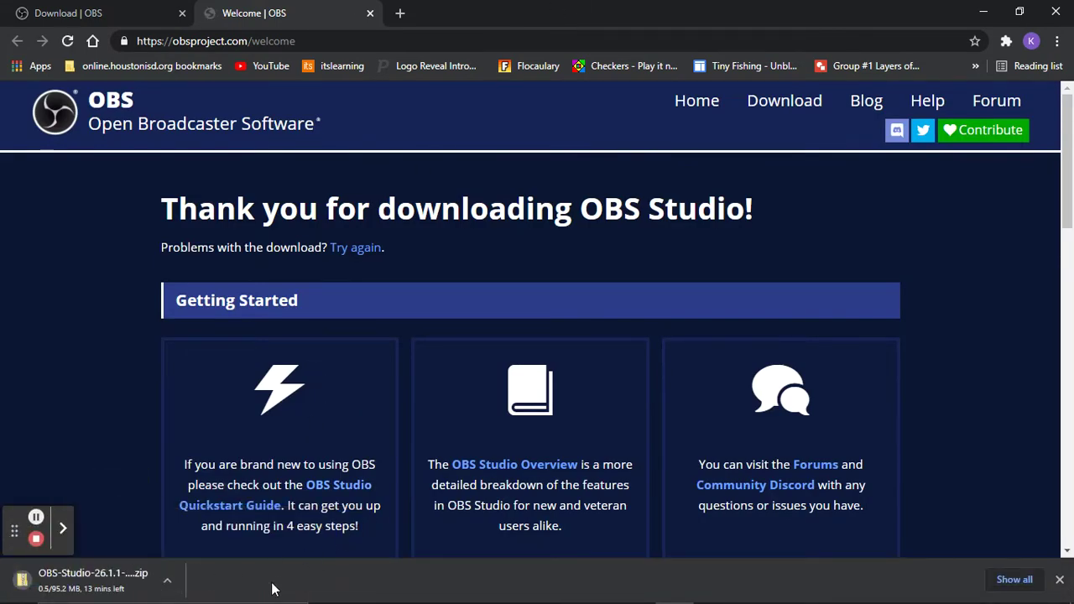
left_click(81, 578)
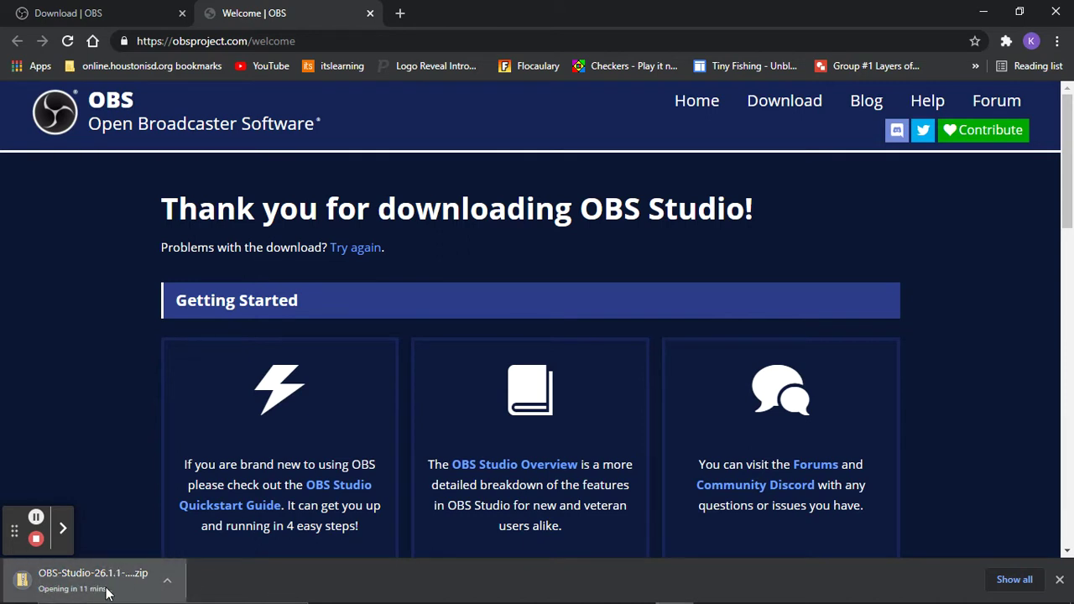
left_click(44, 595)
- Close the OBS download page tab and open a fresh new tab
left_click(126, 9)
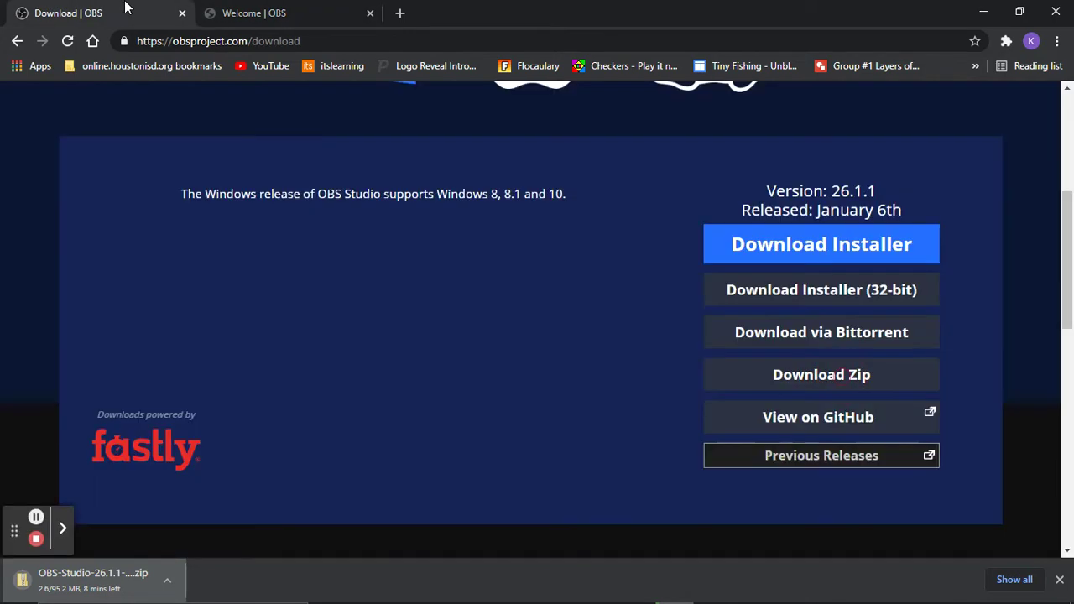
left_click(182, 14)
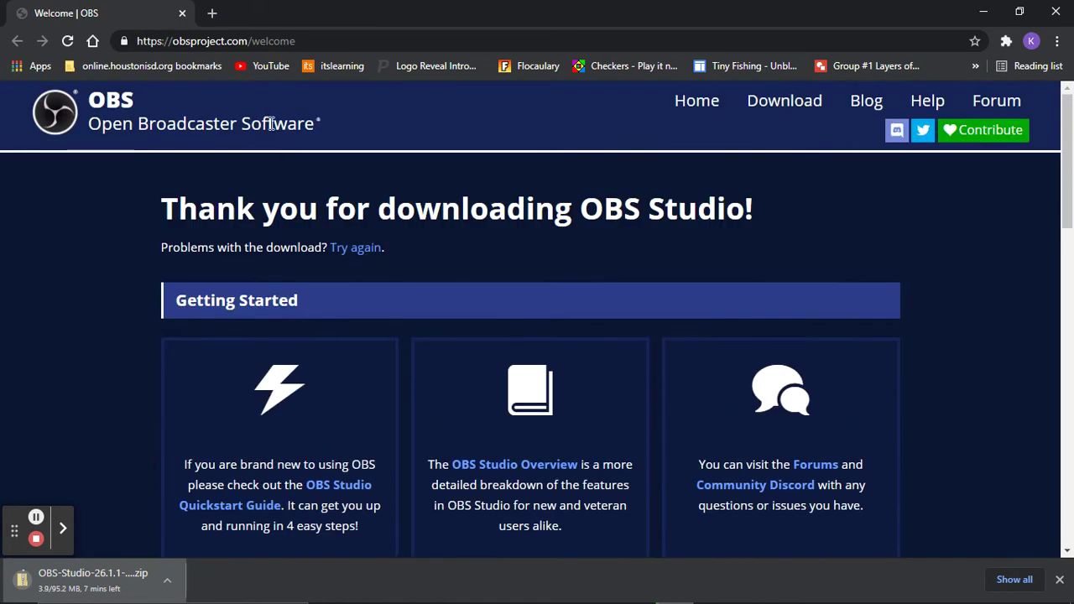
left_click(213, 14)
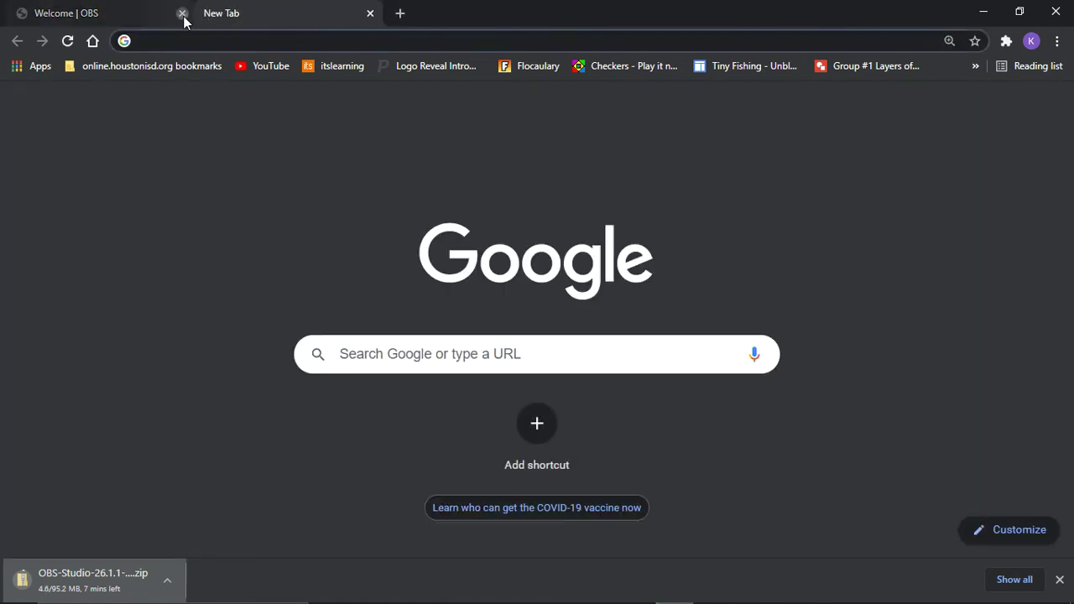
- Close the OBS welcome tab, check the Screencastify recorder status, and open the downloaded OBS zip
left_click(181, 14)
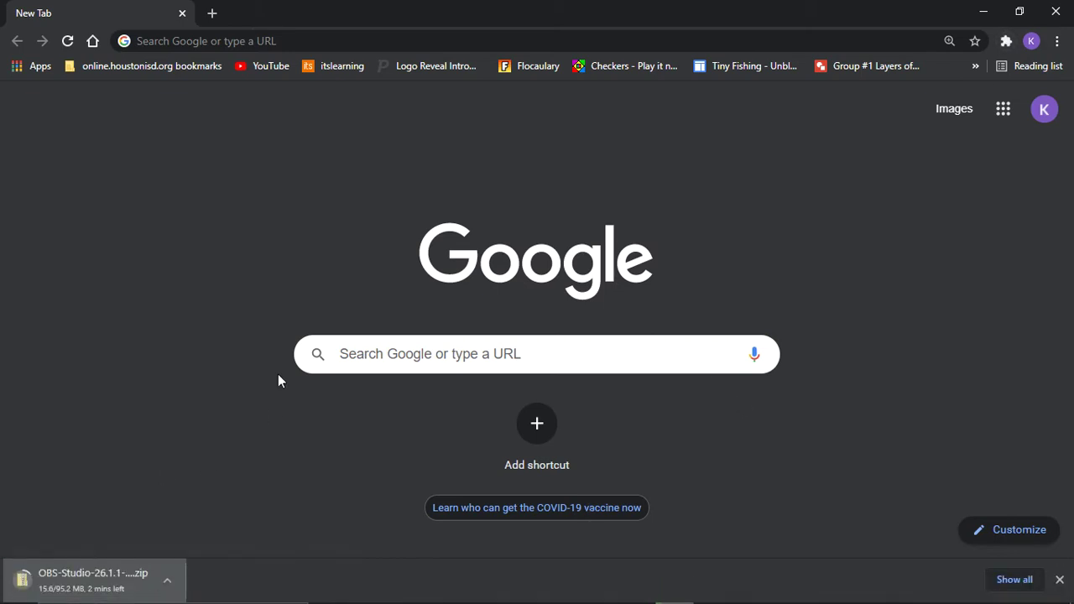
left_click(1011, 40)
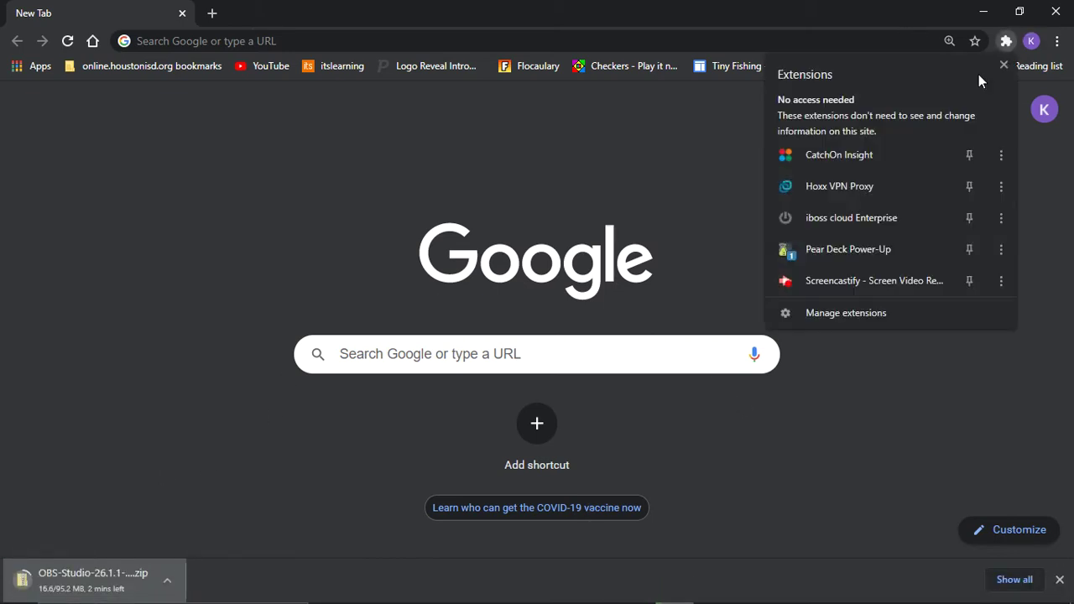
left_click(873, 277)
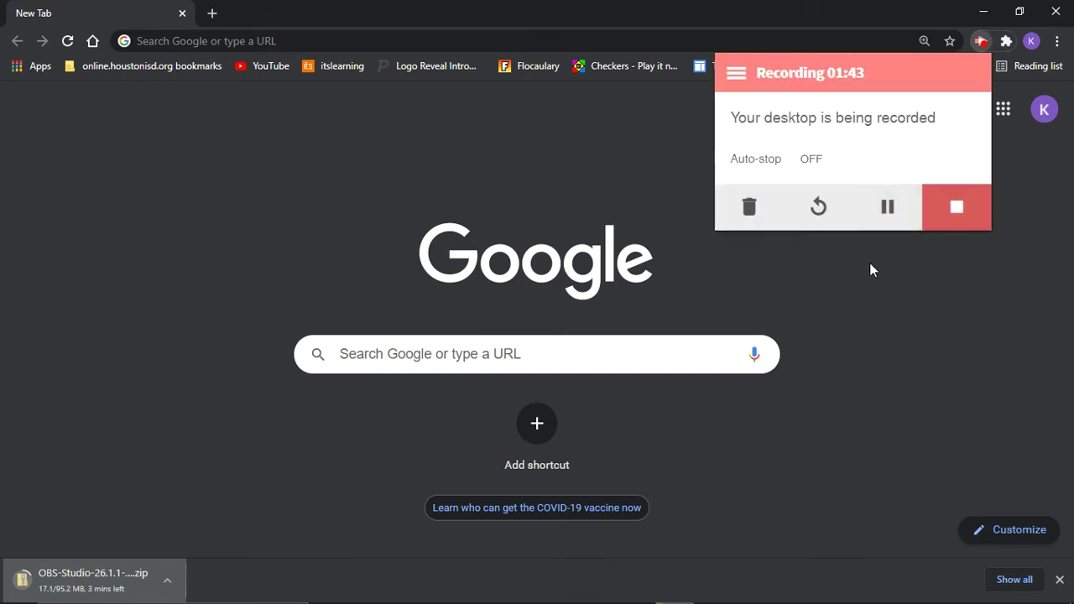
left_click(870, 320)
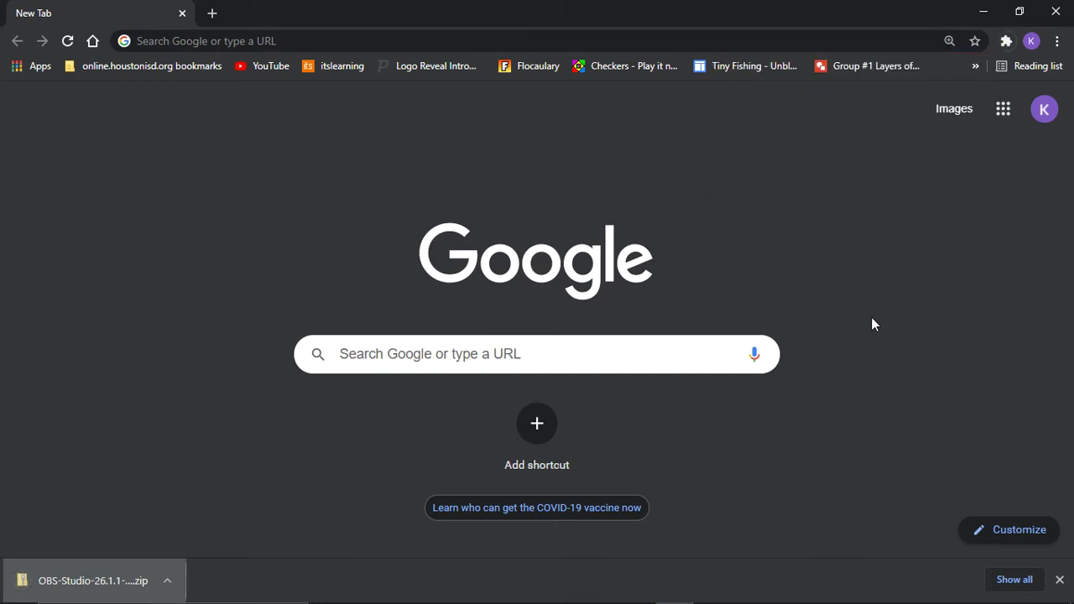
left_click(105, 577)
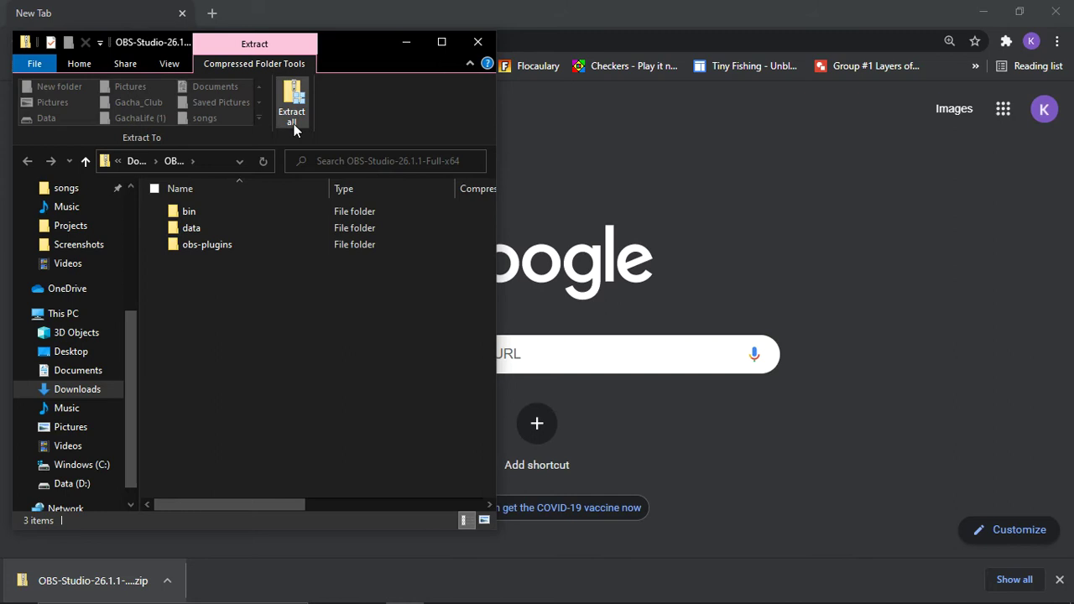
- Browse into the zip's obs-plugins\64bit folder and scroll through its 62 plugin files
double_click(244, 244)
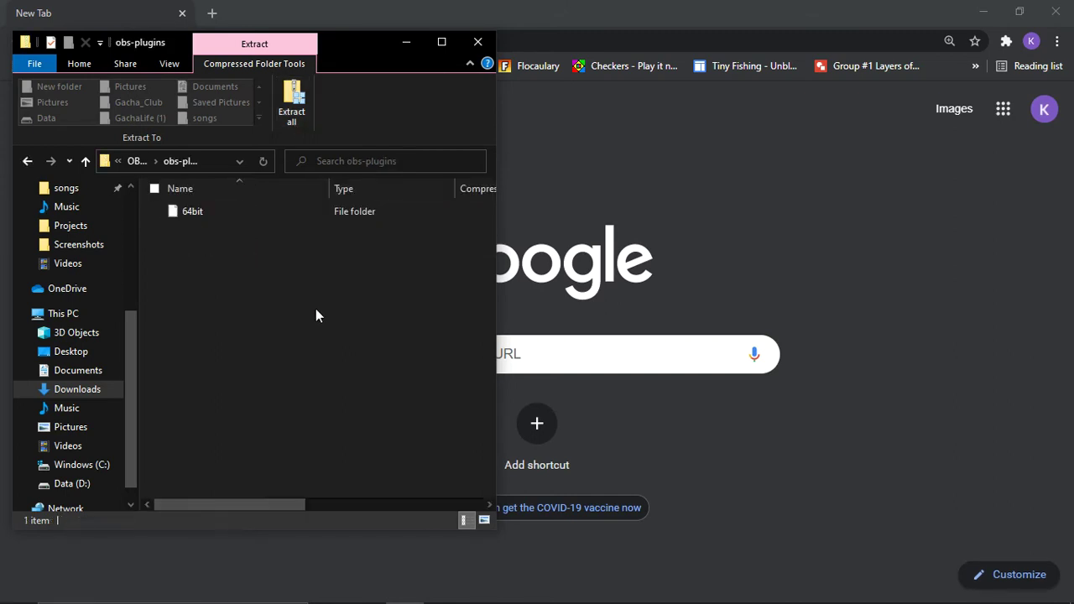
double_click(190, 211)
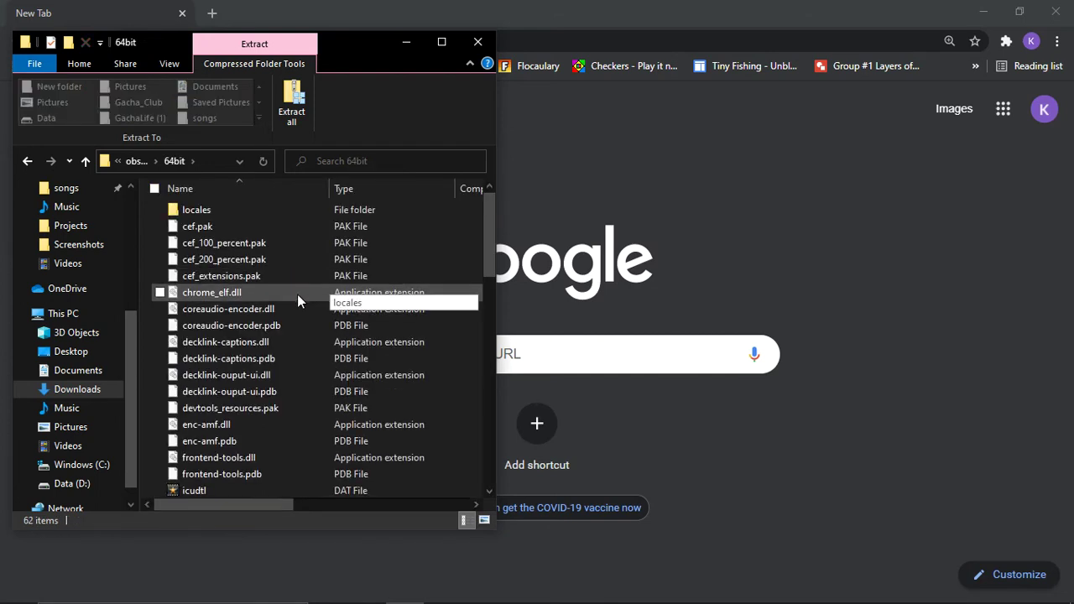
scroll(240, 357, "down", 4)
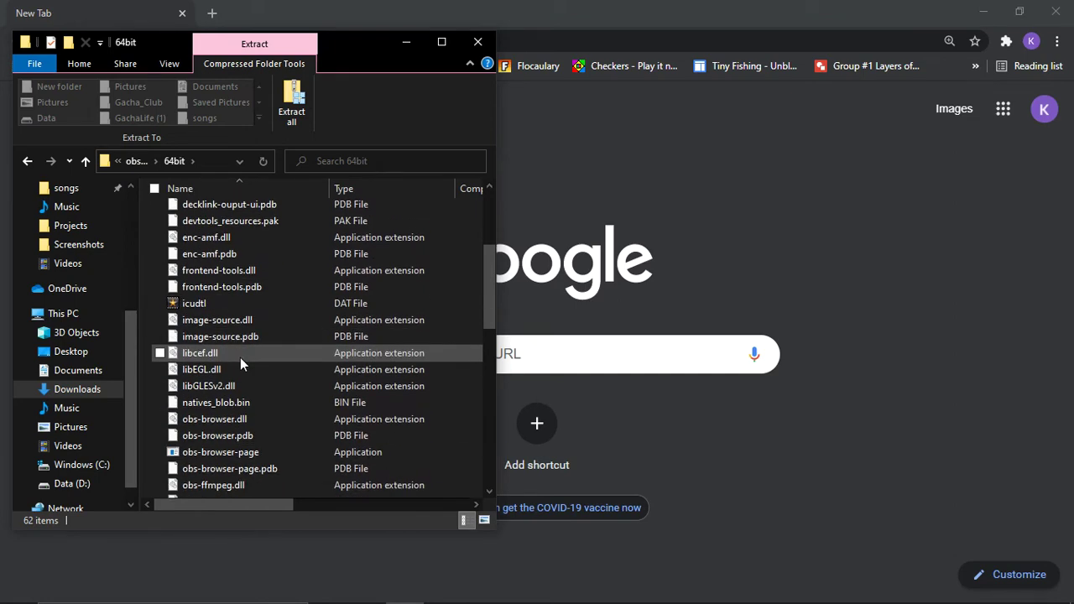
scroll(240, 357, "down", 2)
scroll(240, 358, "down", 4)
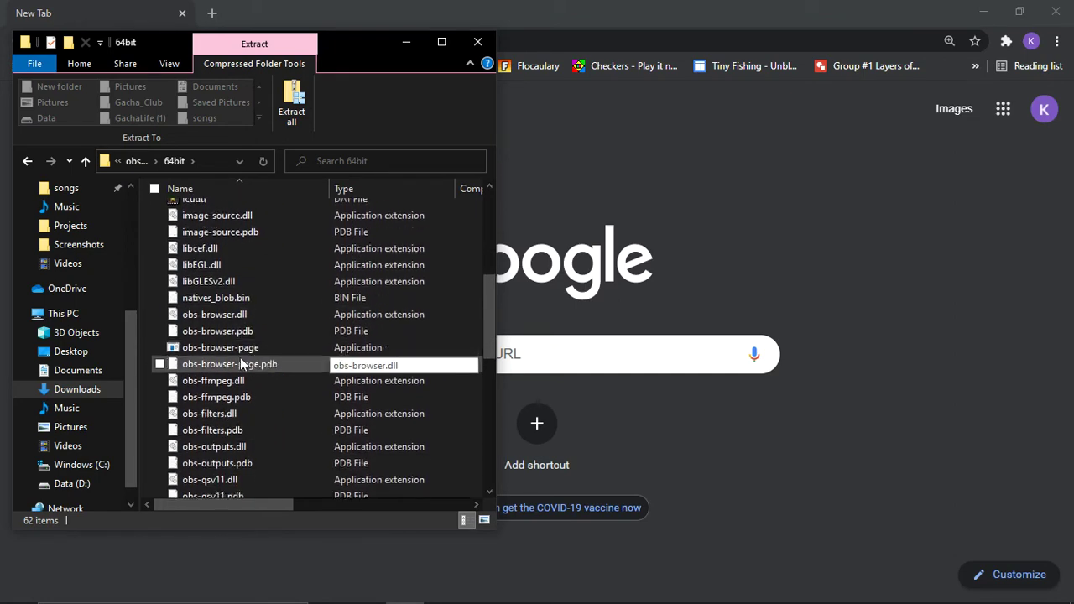
scroll(240, 358, "down", 2)
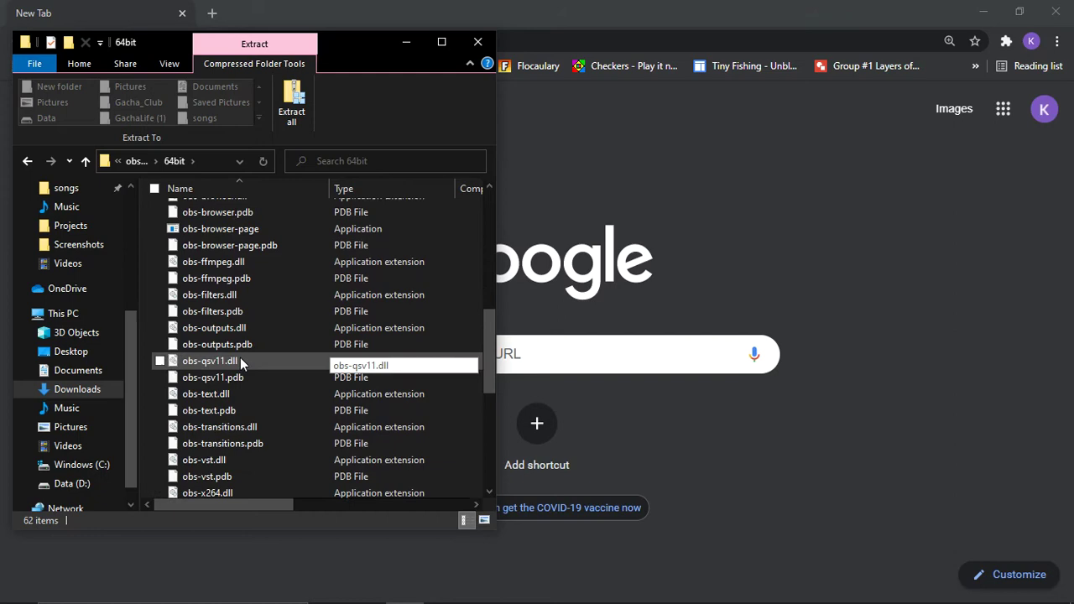
scroll(240, 357, "down", 3)
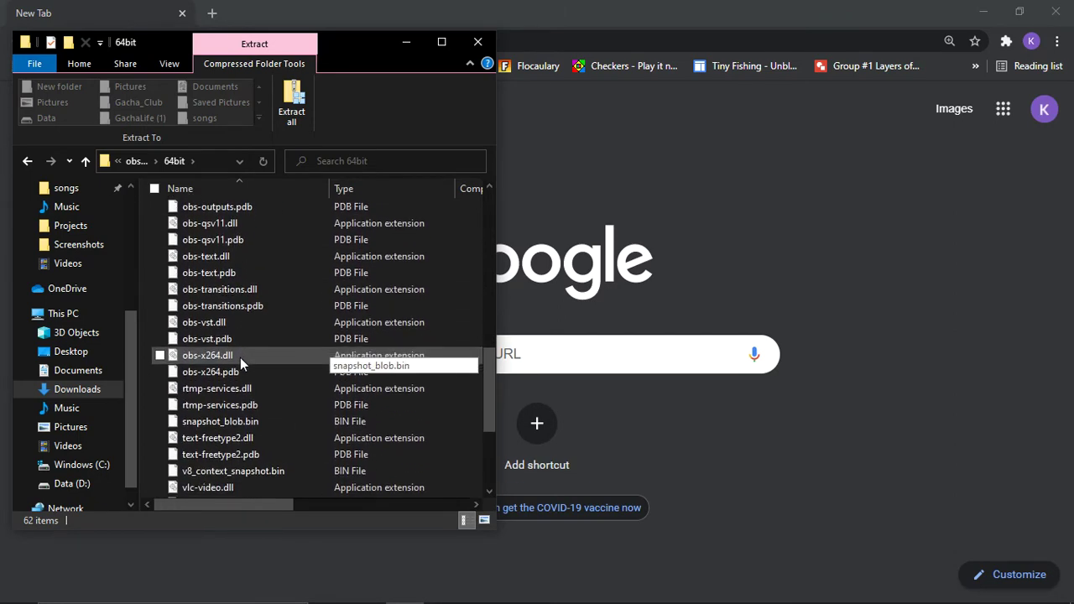
scroll(240, 358, "down", 2)
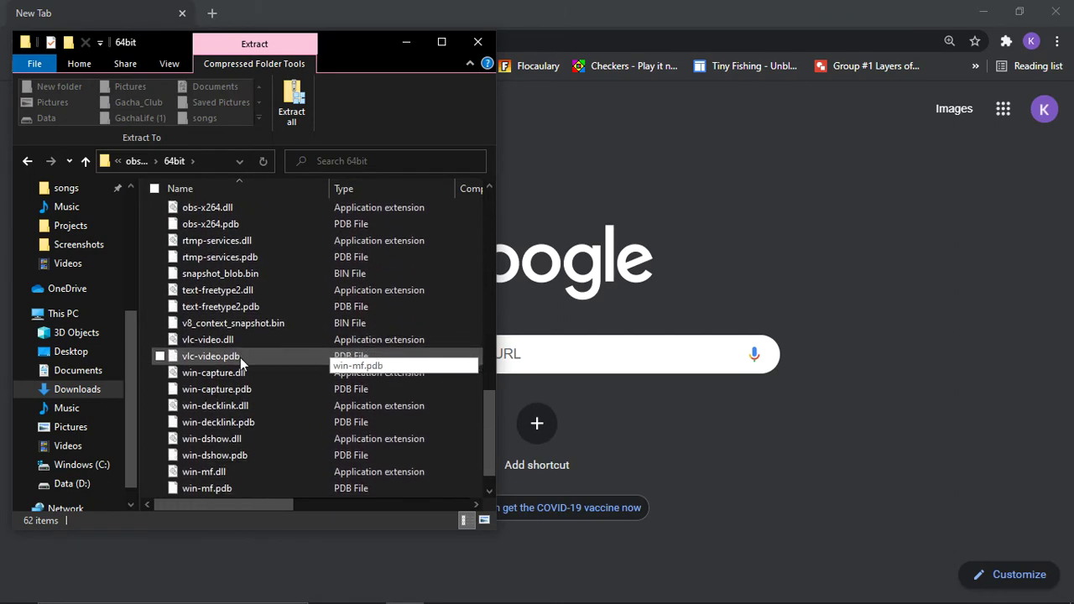
- Start and confirm Extract all, then go back twice to the zip root and deselect obs-plugins
left_click(291, 102)
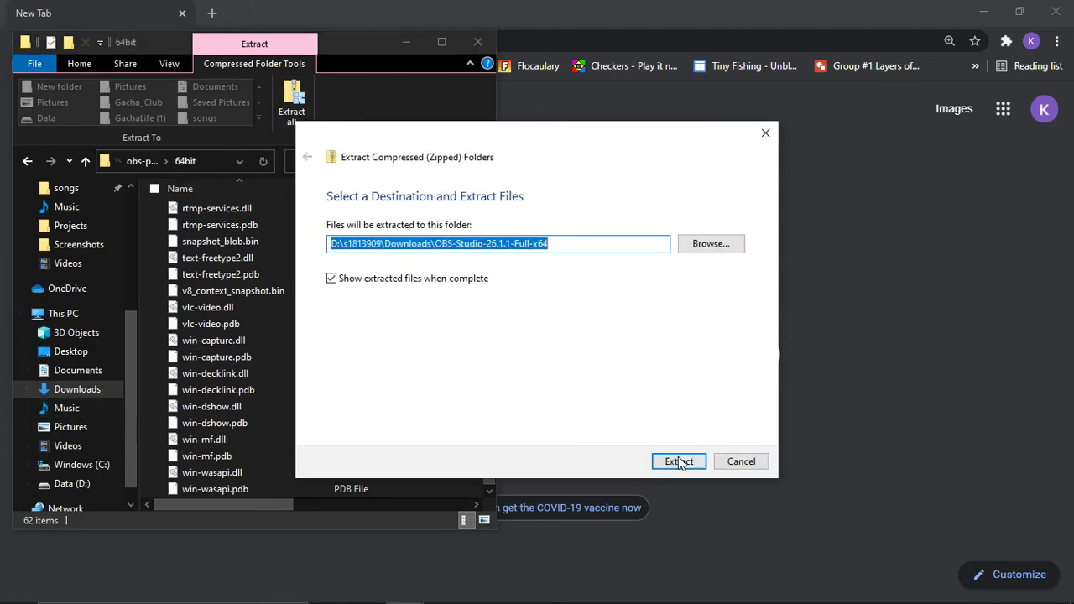
left_click(680, 462)
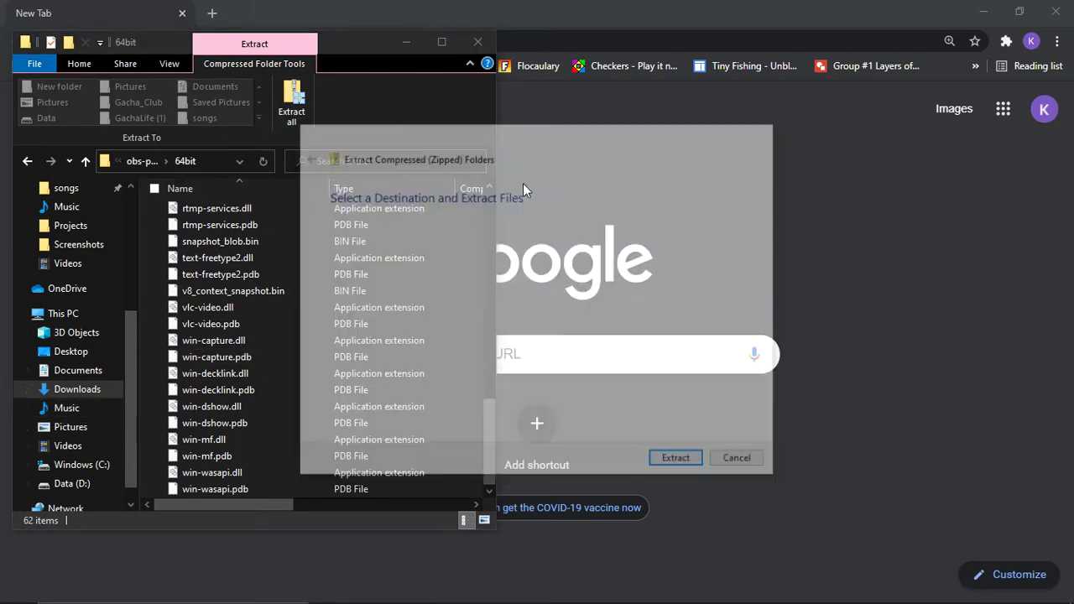
left_click(27, 161)
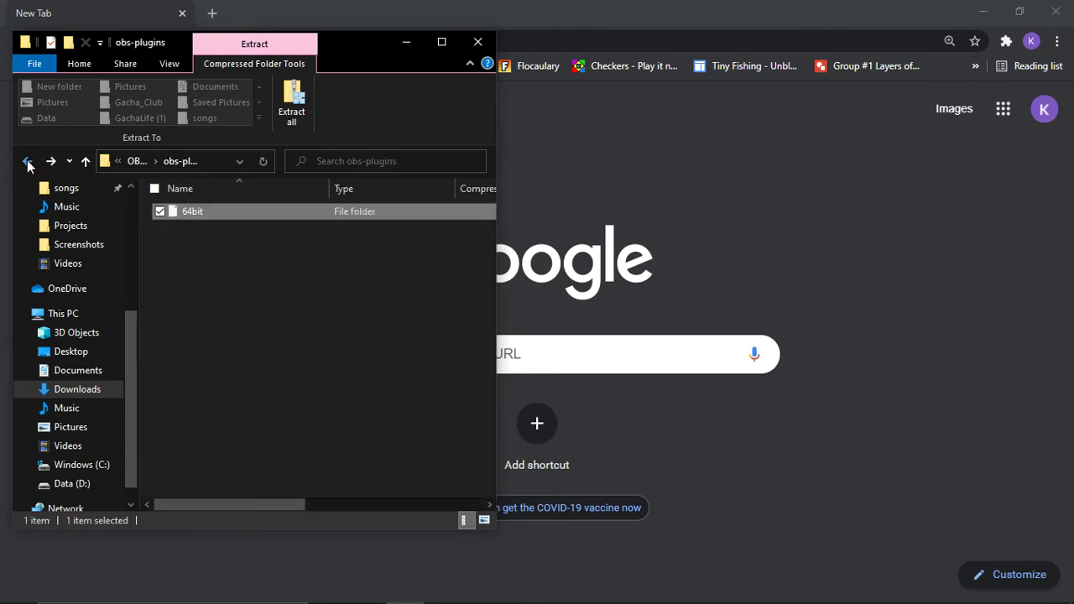
left_click(27, 161)
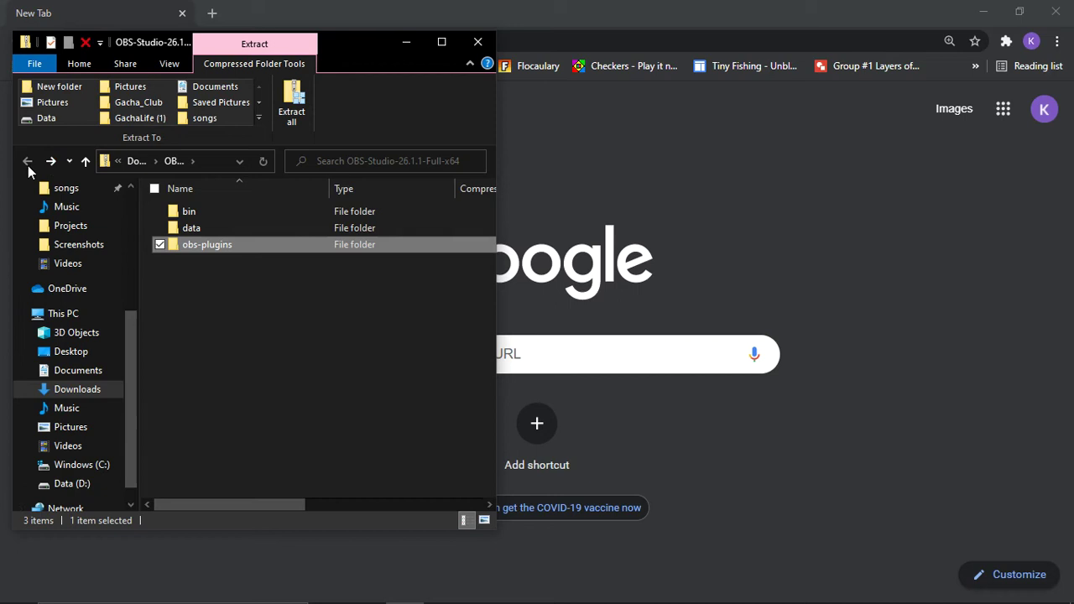
left_click(198, 282)
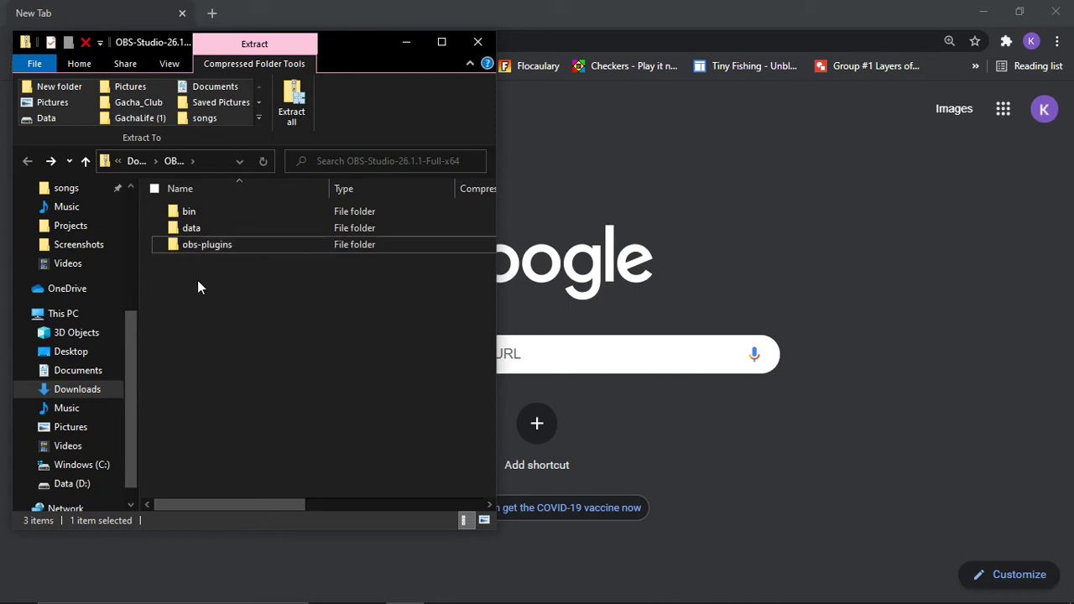
- Extract the whole OBS zip to the suggested folder and bring the copy progress into view
left_click(294, 84)
left_click(671, 463)
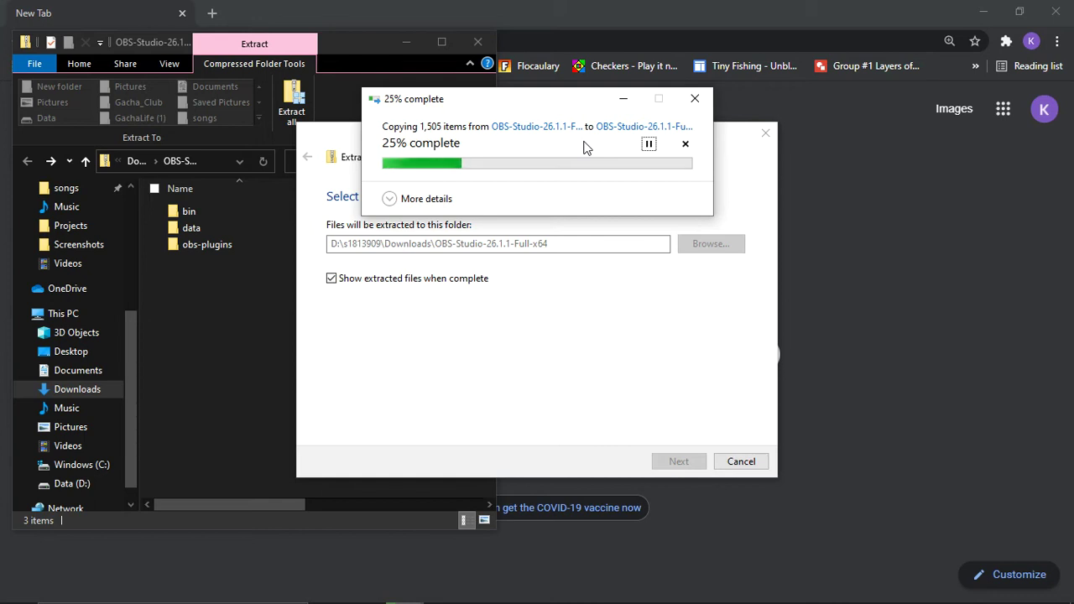
left_click(503, 379)
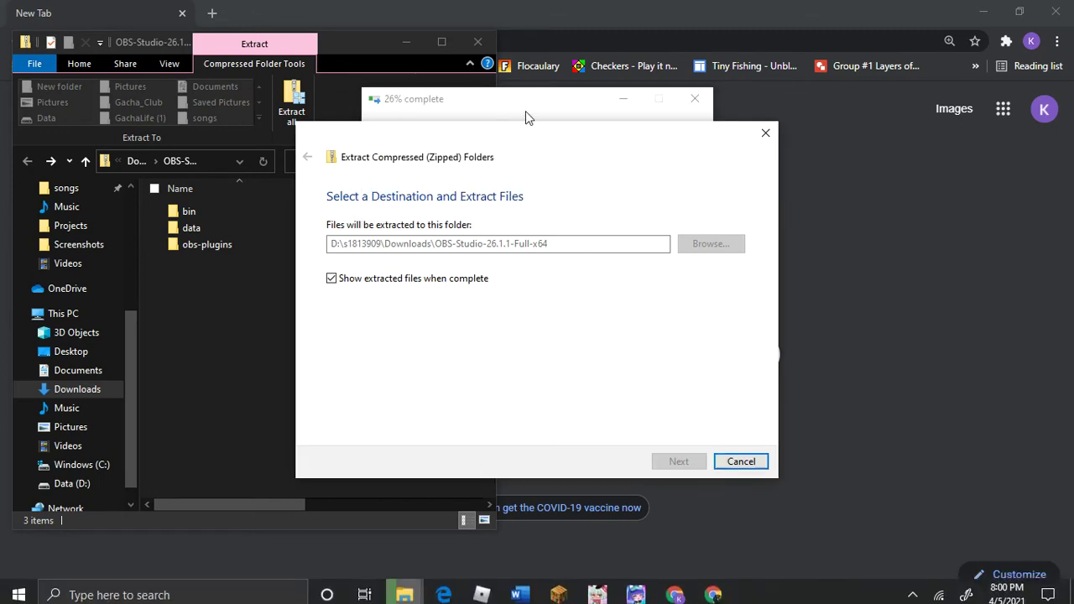
left_click(507, 107)
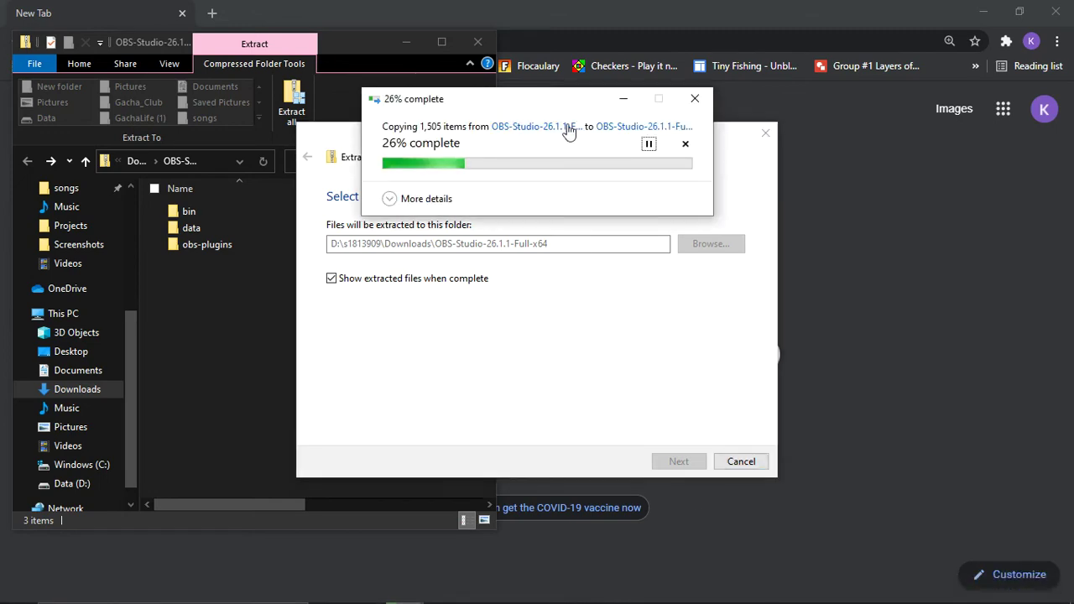
- Open the extraction destination, browse data\obs-plugins, then close that window
left_click(619, 128)
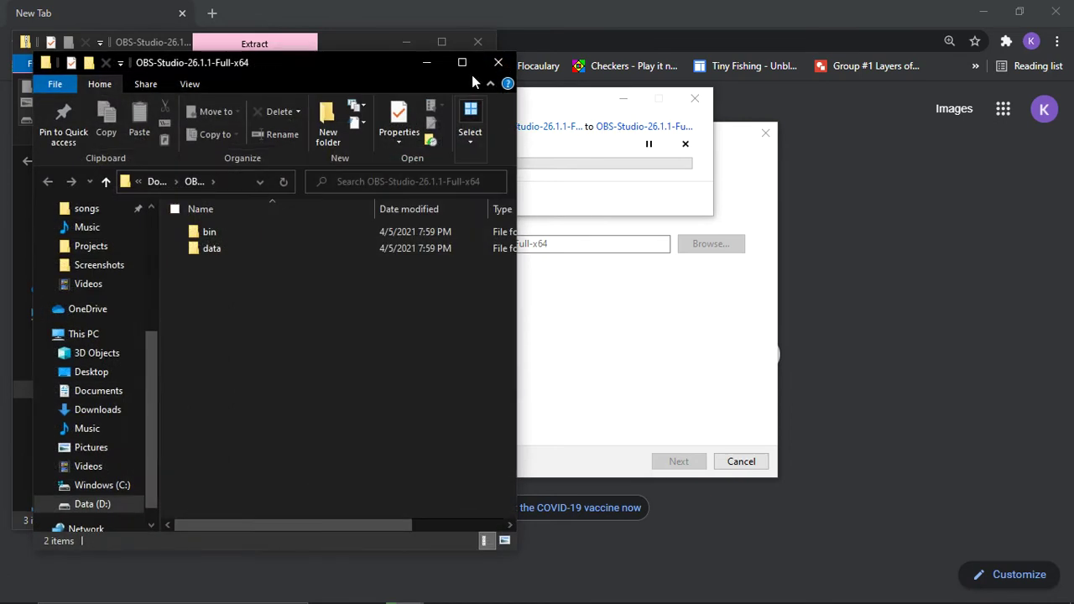
double_click(299, 244)
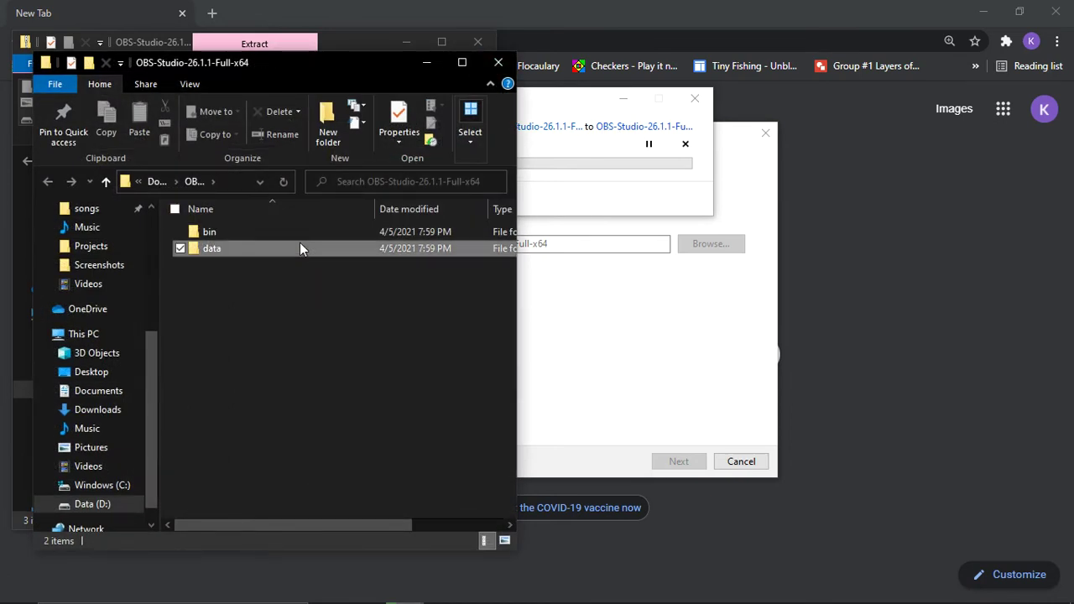
double_click(299, 245)
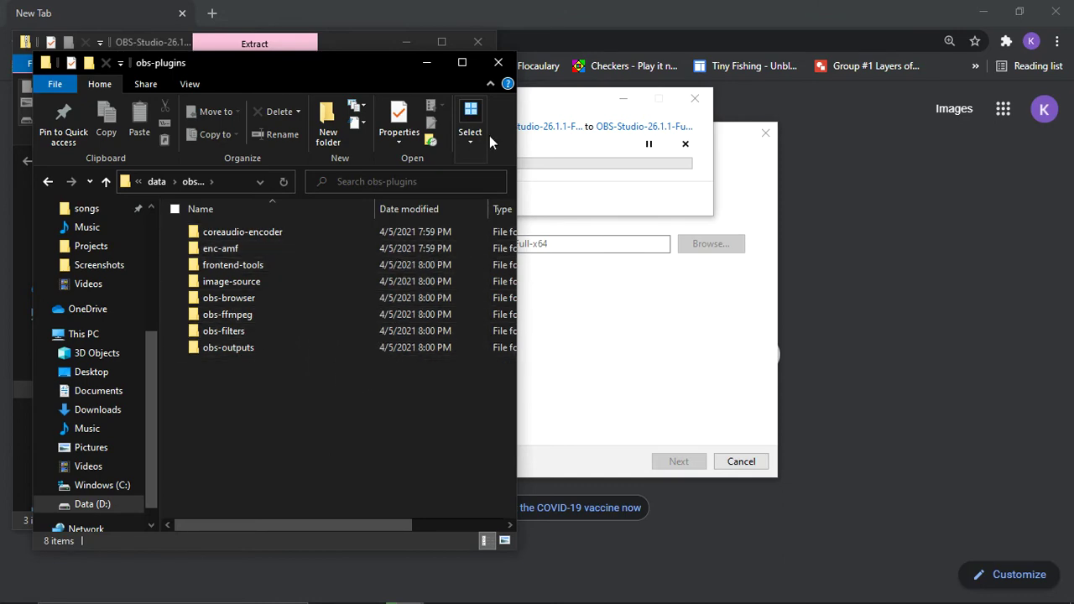
left_click(499, 62)
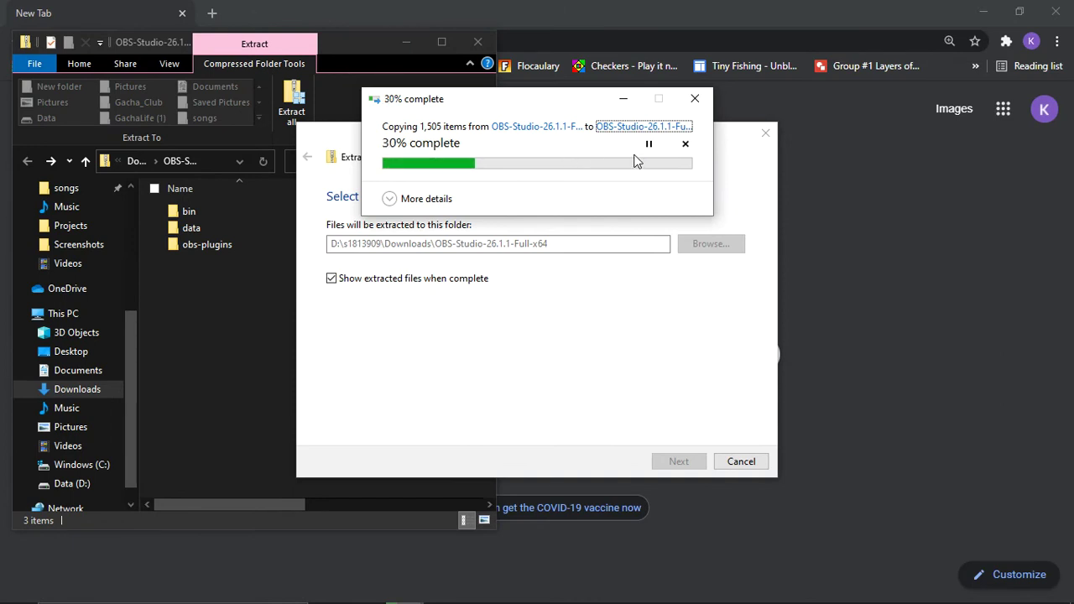
left_click(1006, 41)
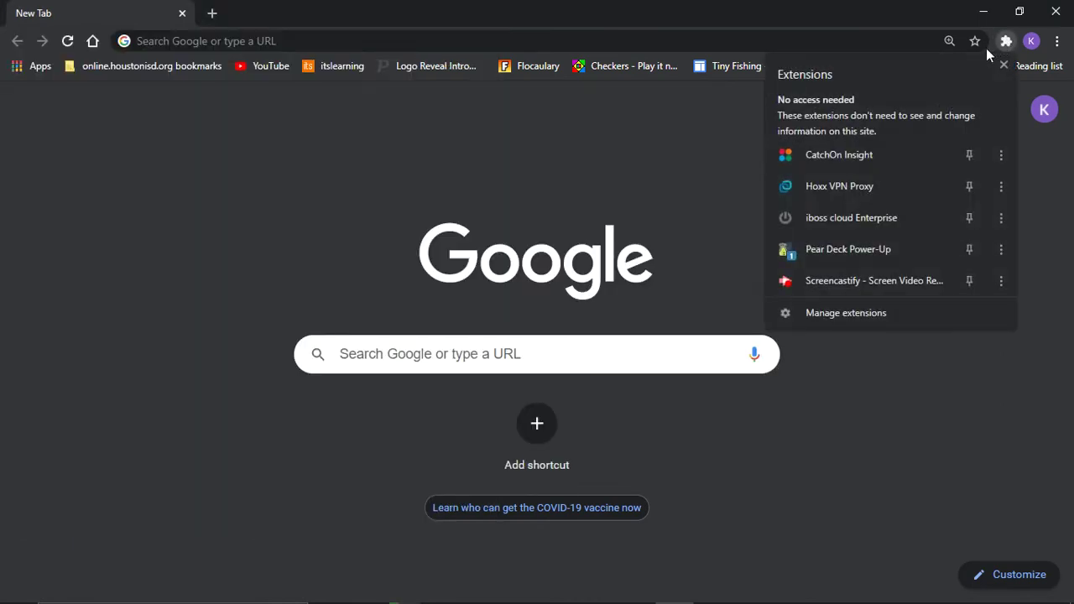
- Start the Screencastify recorder, hide its sharing bar, and return to the extracted OBS folder
left_click(855, 276)
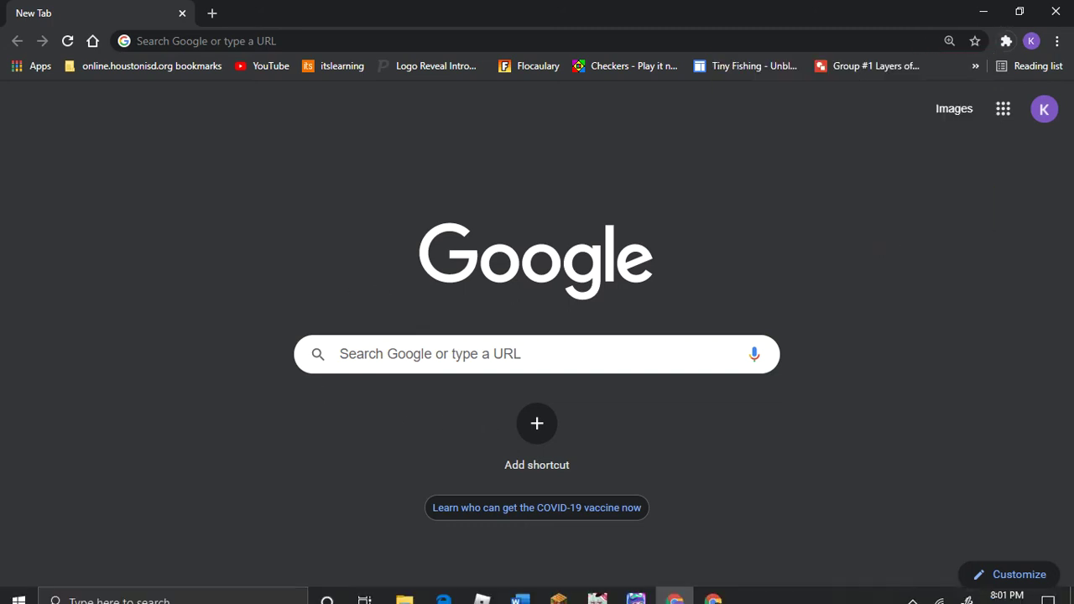
left_click(712, 582)
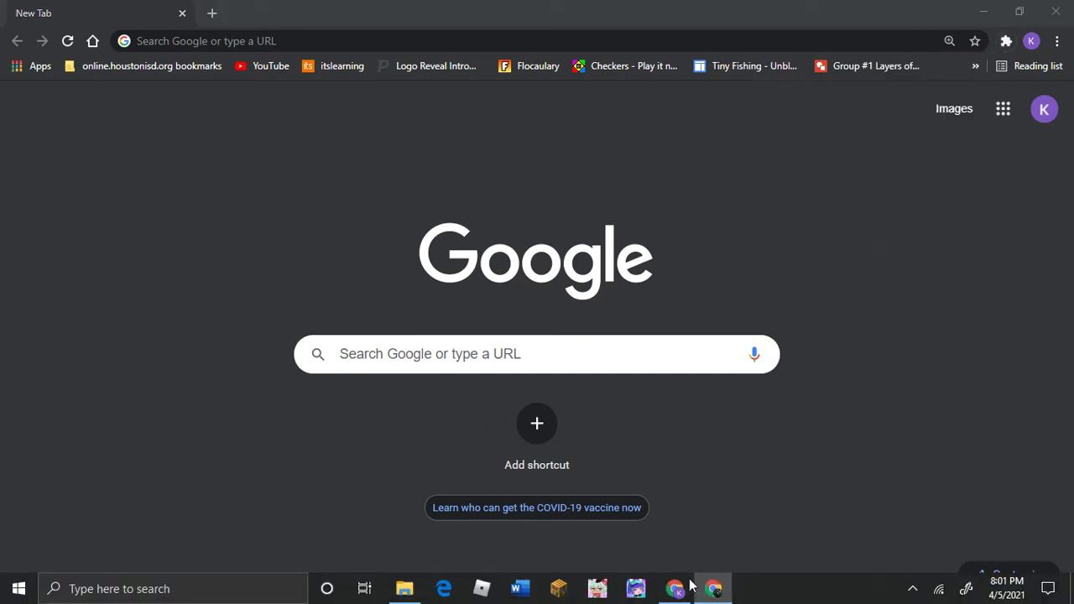
left_click(405, 589)
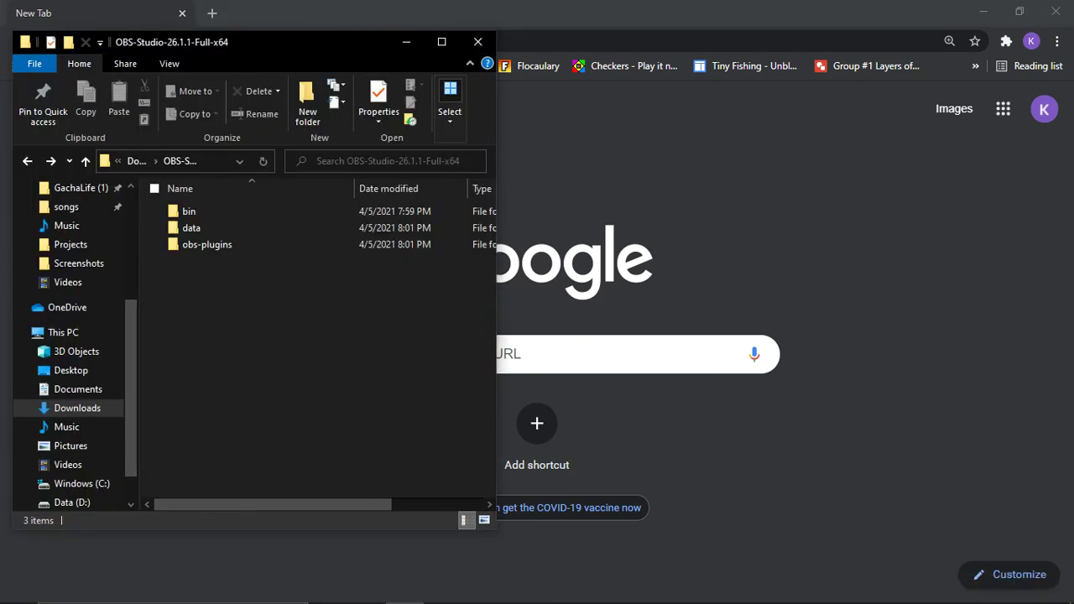
- Open bin\64bit in the extracted OBS folder and launch obs64
scroll(34, 268, "down", 1)
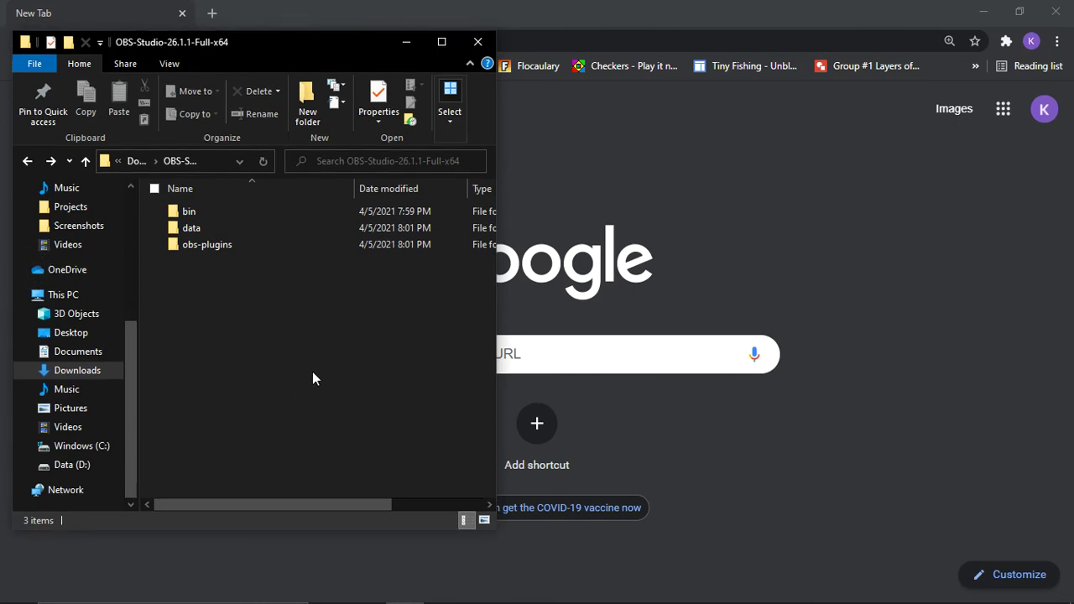
double_click(205, 215)
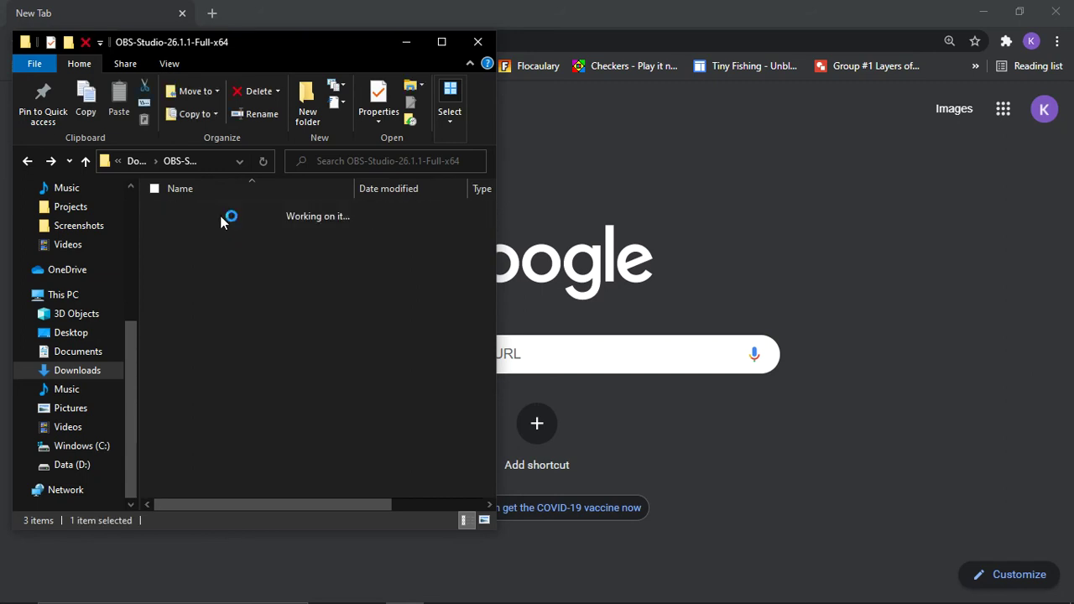
double_click(199, 212)
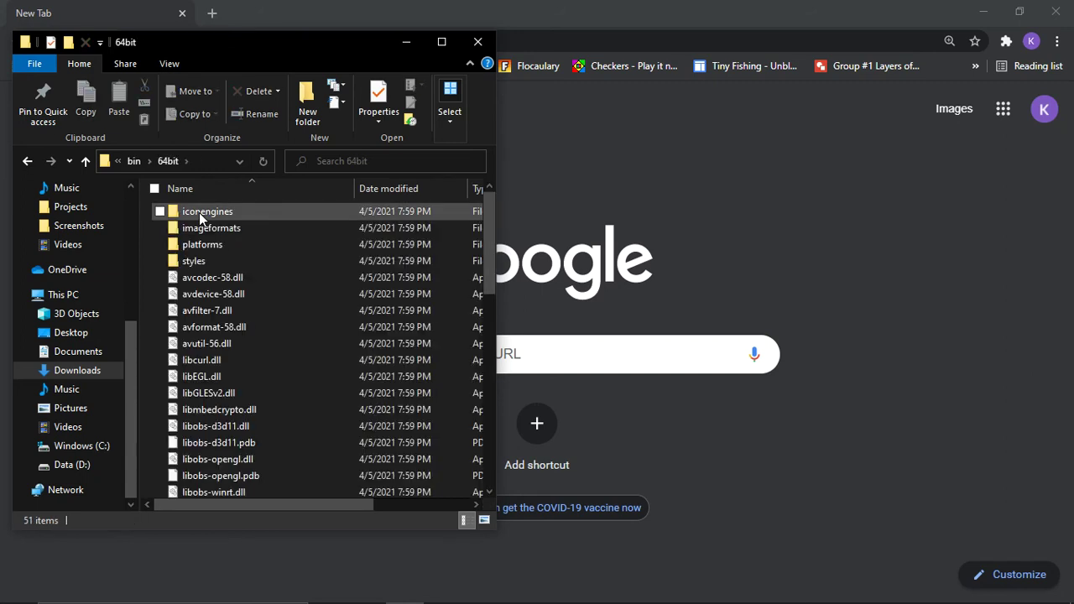
scroll(276, 332, "down", 1)
scroll(277, 337, "down", 4)
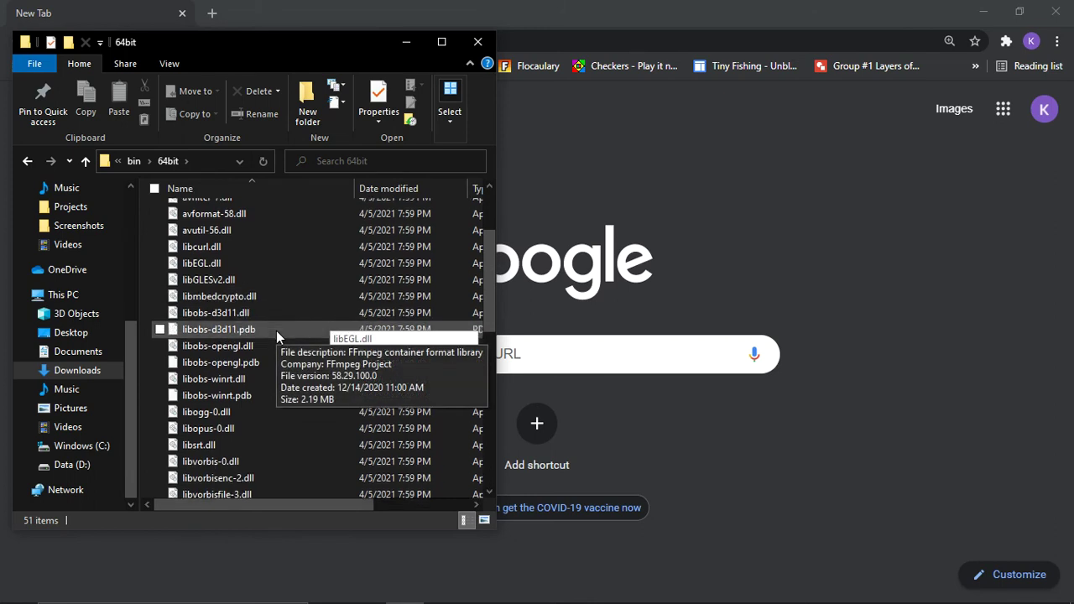
scroll(277, 331, "down", 3)
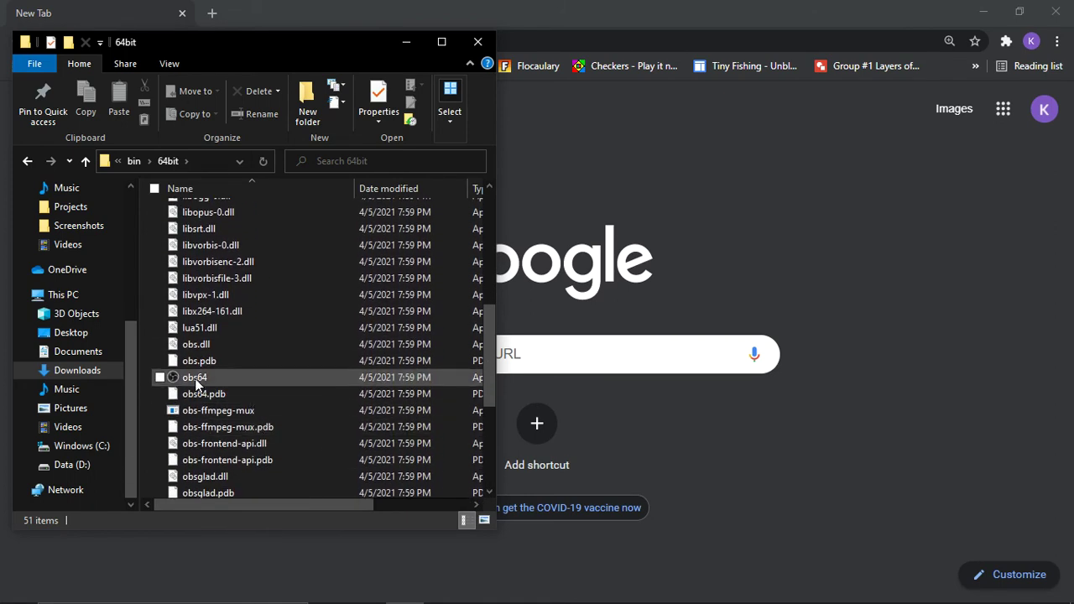
double_click(196, 379)
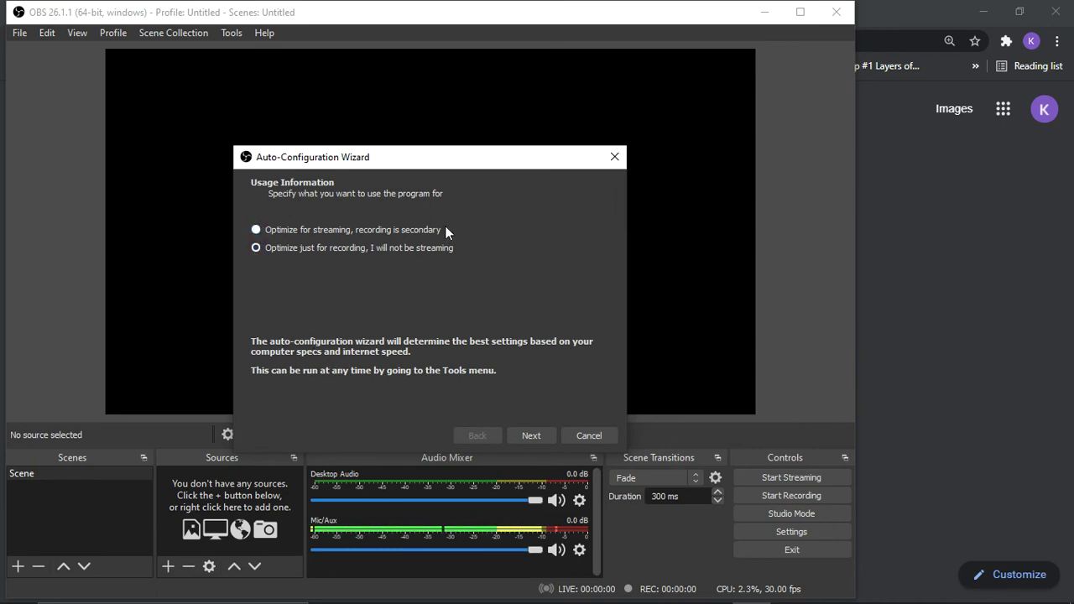
- Keep the 1366x768 canvas in the wizard and apply the recommended 1280x720, 60 FPS settings
left_click(528, 436)
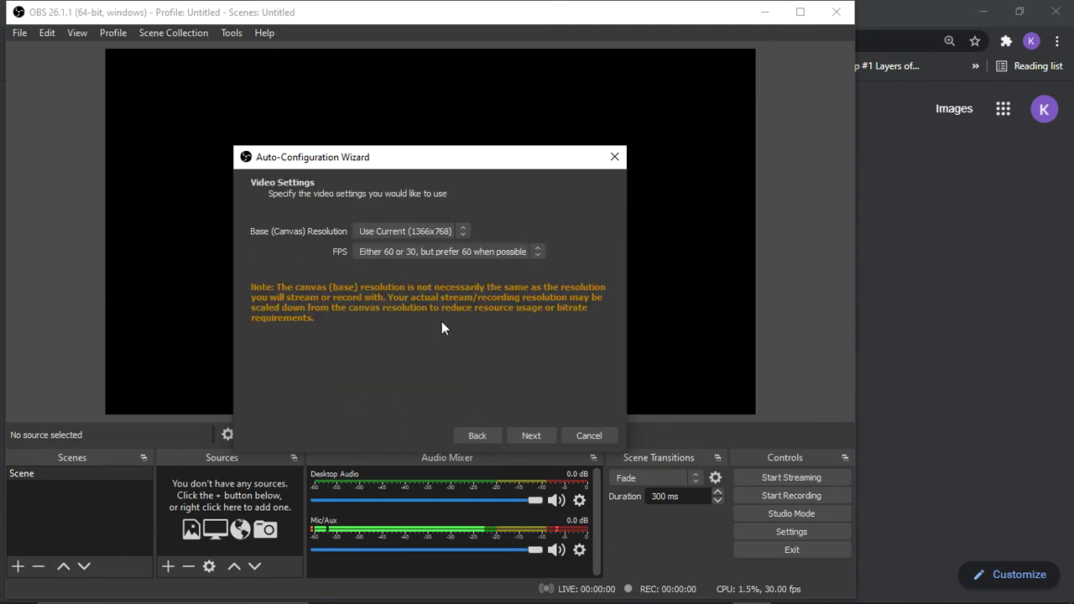
left_click(406, 232)
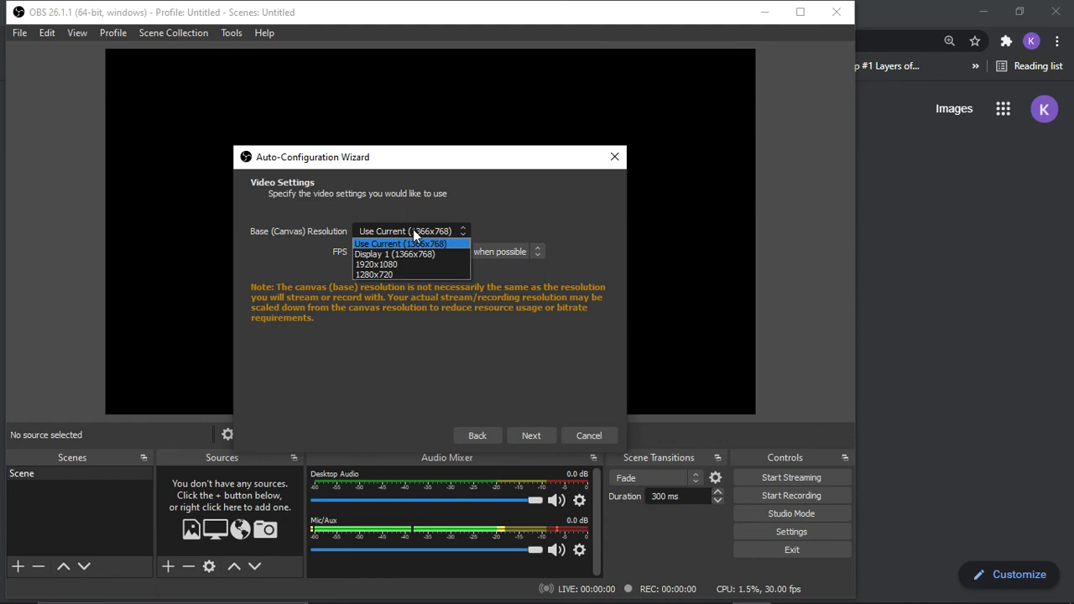
left_click(413, 230)
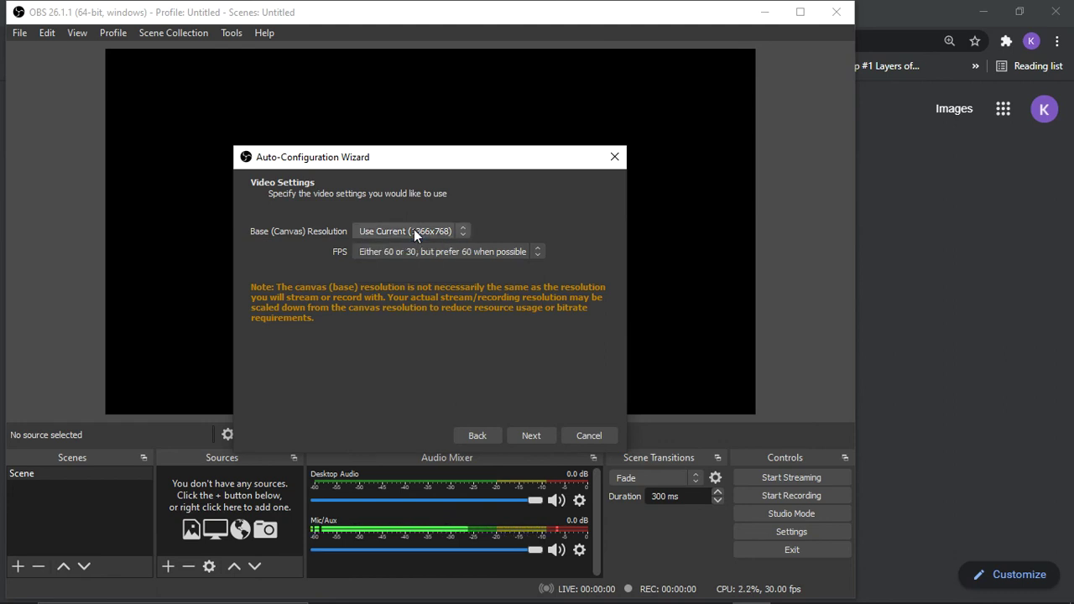
left_click(522, 438)
left_click(536, 435)
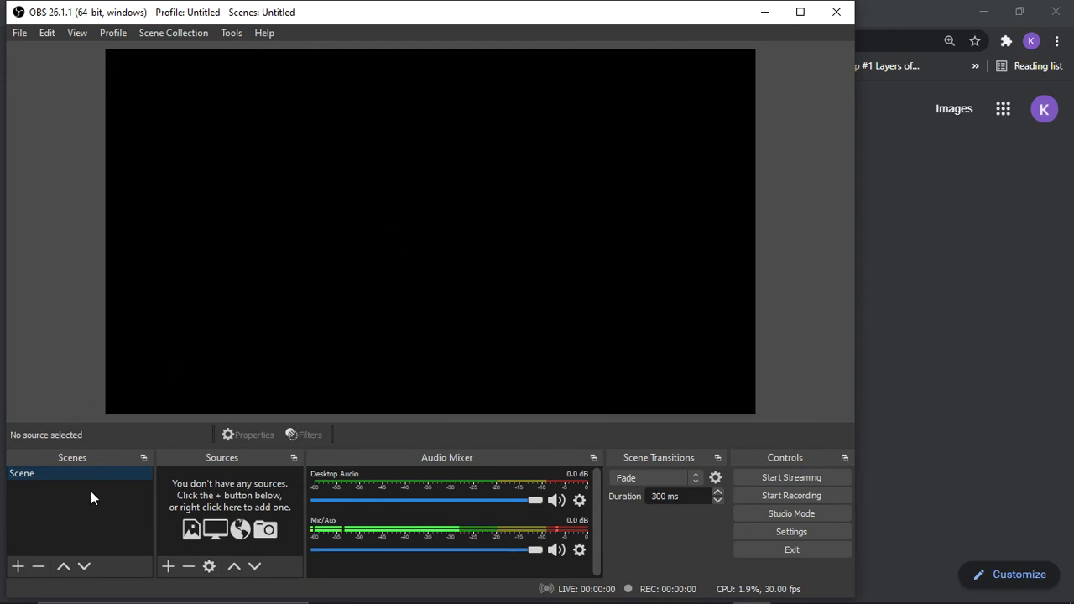
- Create a new Display Capture source in the current scene from the Sources list
left_click(168, 567)
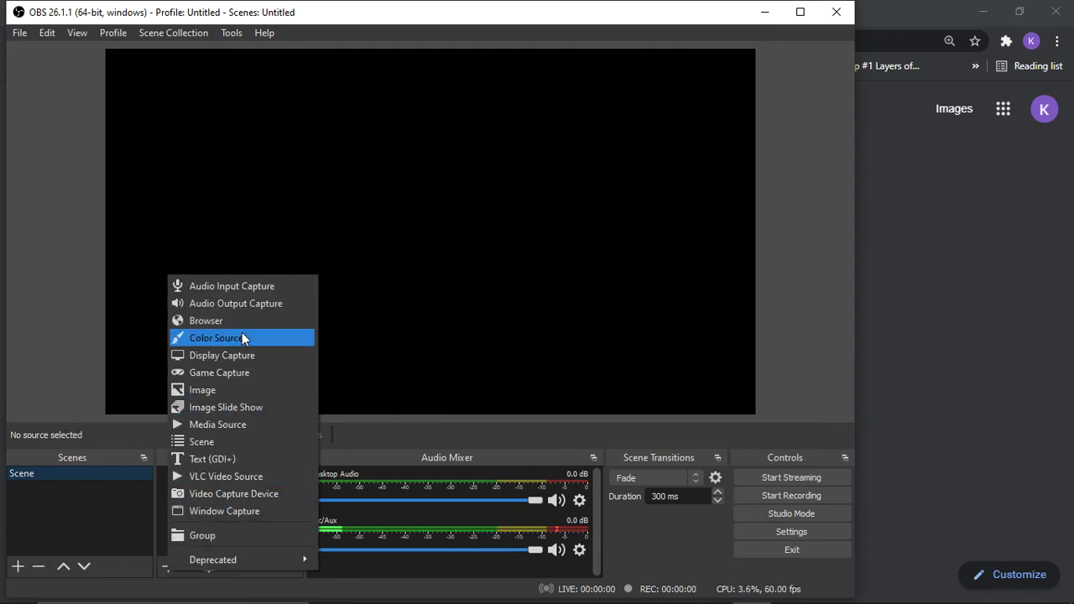
left_click(239, 359)
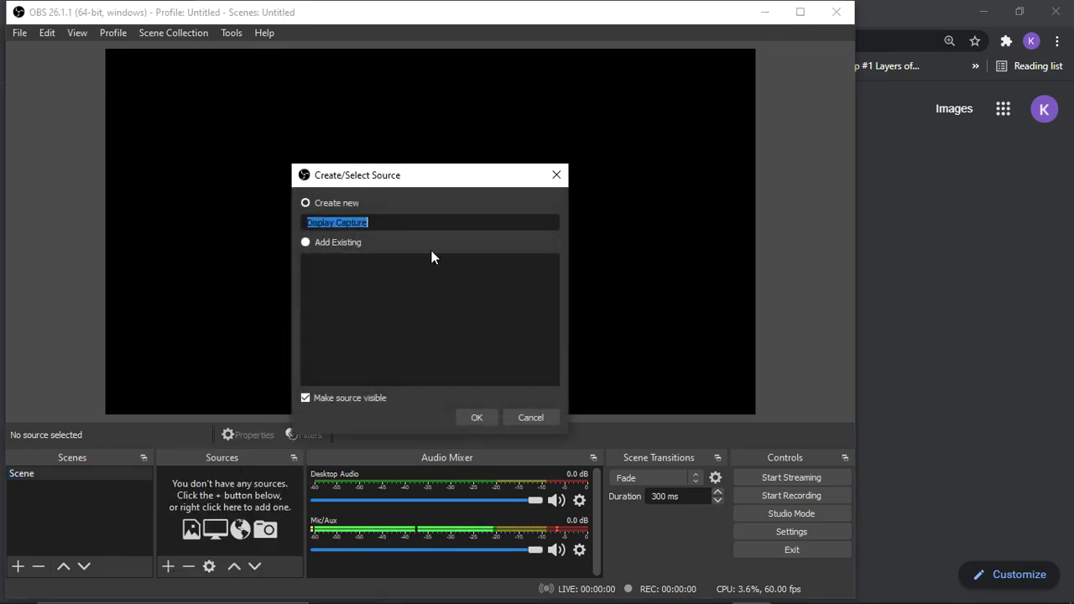
key("Return")
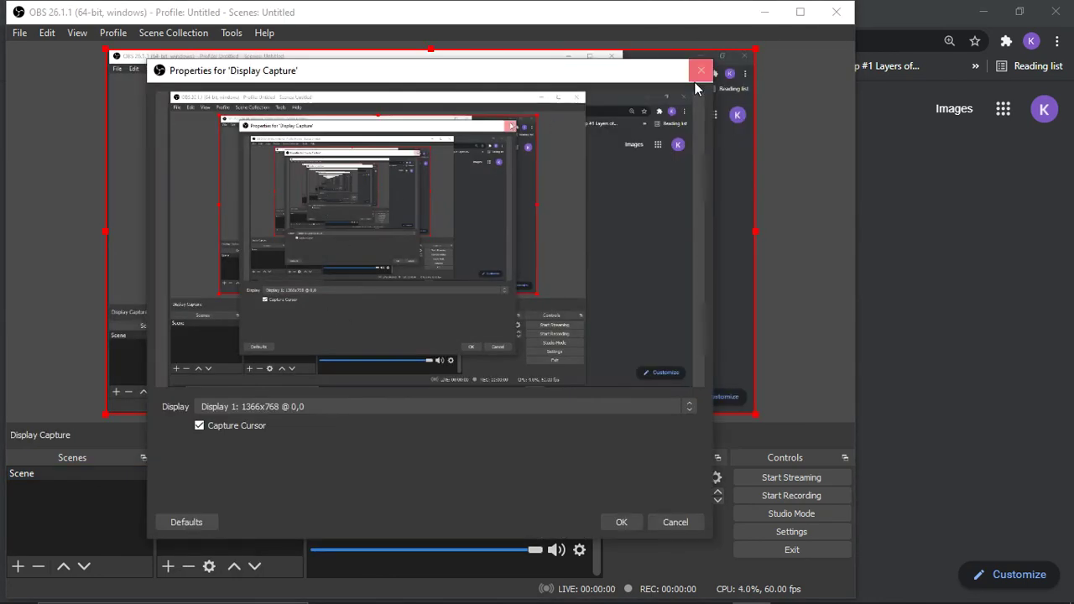
- Accept the Display 1 capture properties and stretch the source across the preview canvas
left_click(621, 522)
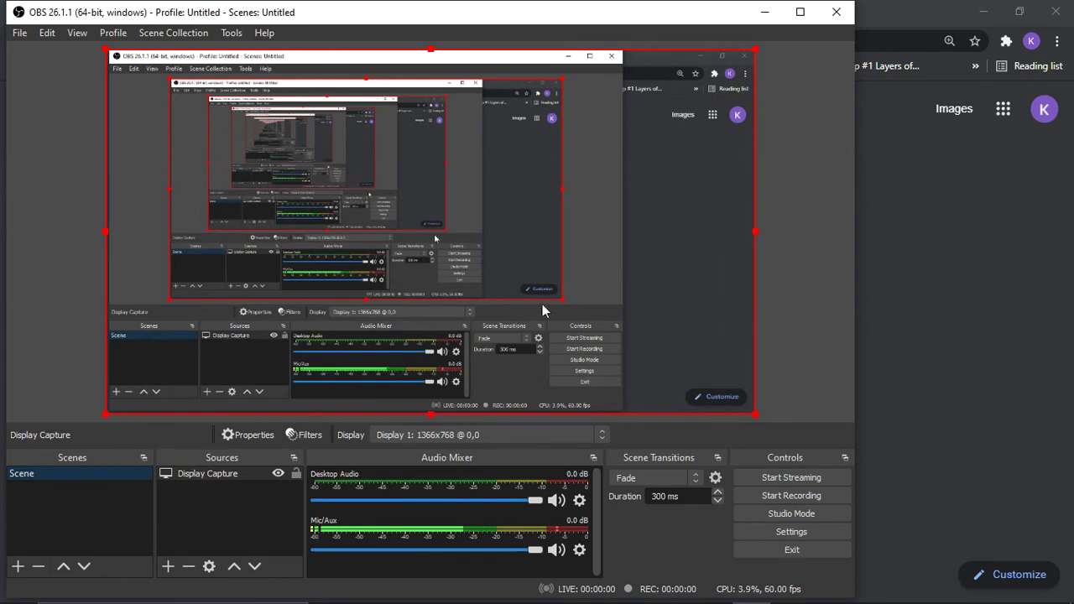
left_click_drag(511, 223, 541, 232)
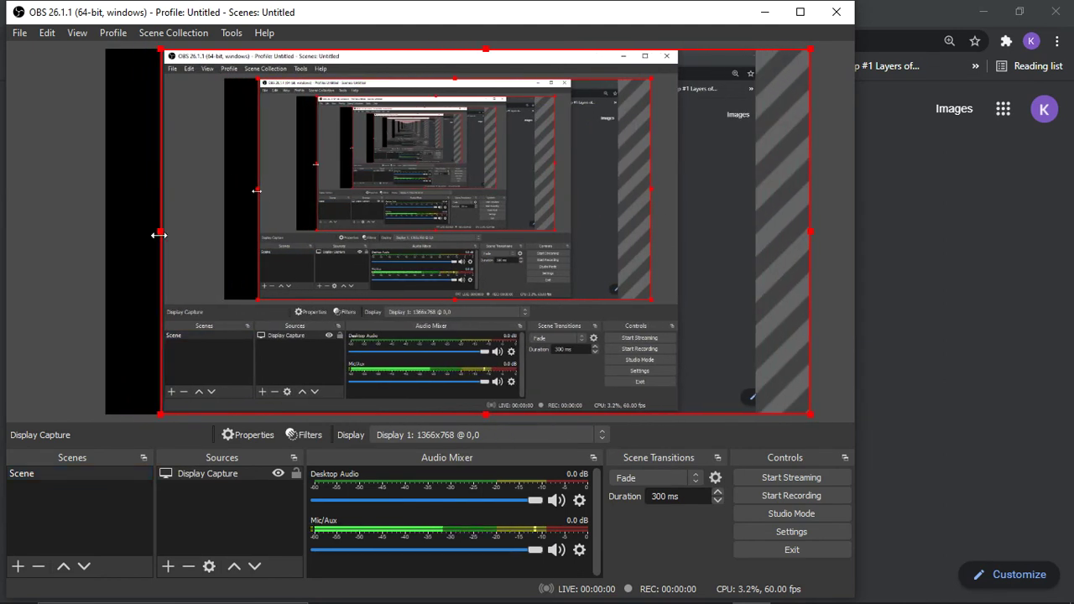
left_click_drag(160, 231, 106, 237)
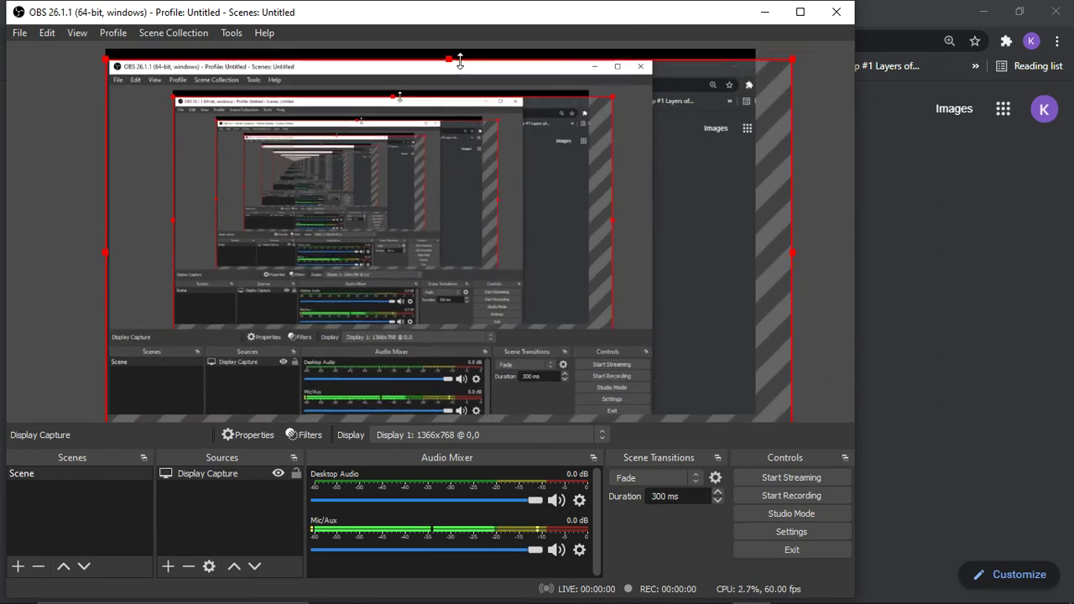
left_click_drag(460, 46, 463, 33)
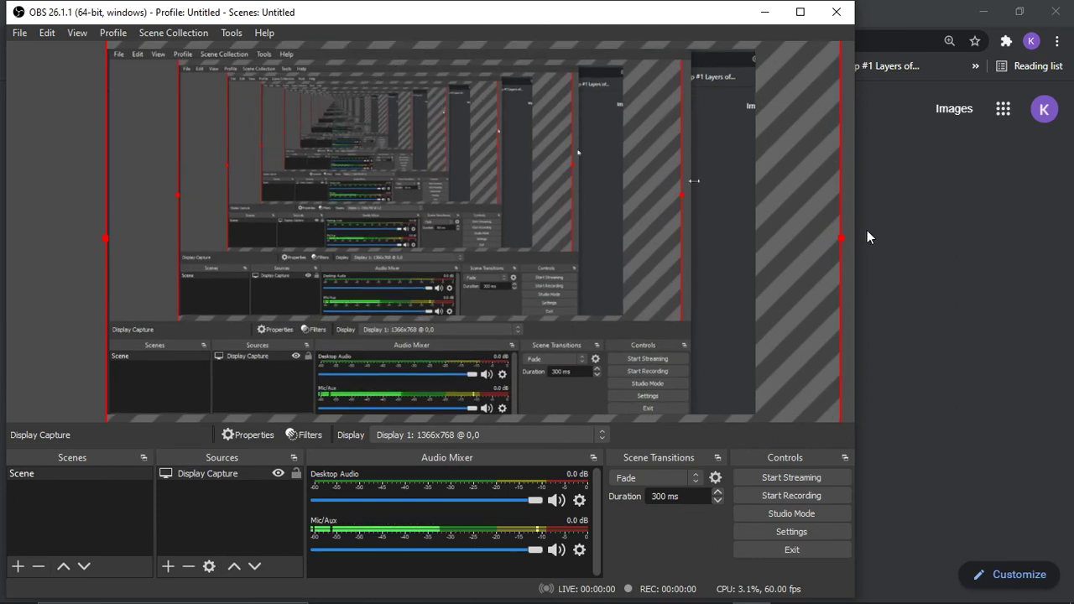
left_click_drag(837, 235, 889, 236)
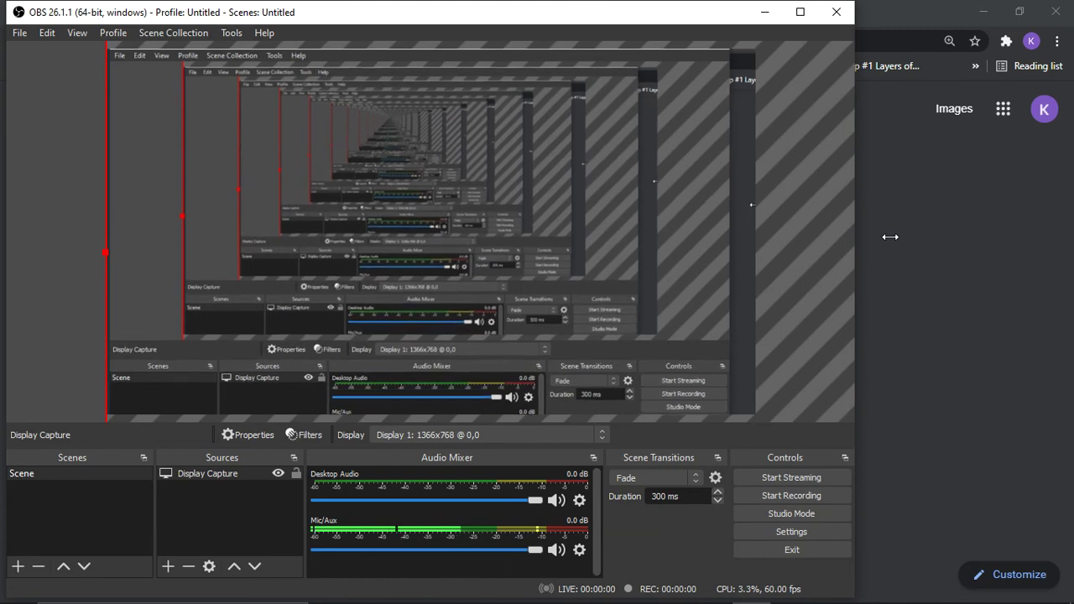
left_click(890, 239)
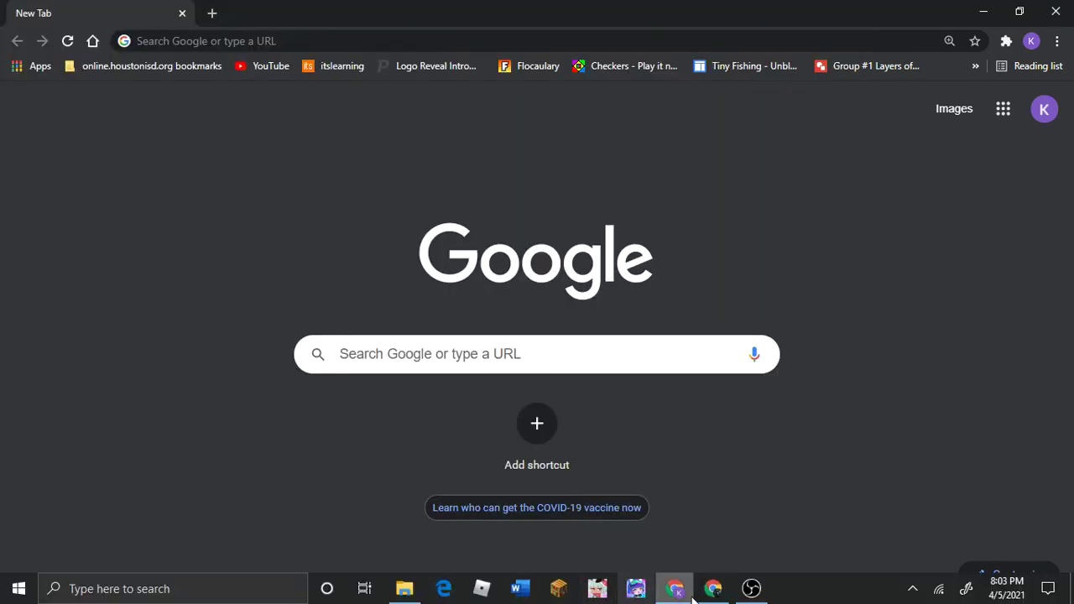
- Maximize the OBS window and nudge the capture left, trimming its left edge inward
left_click(753, 598)
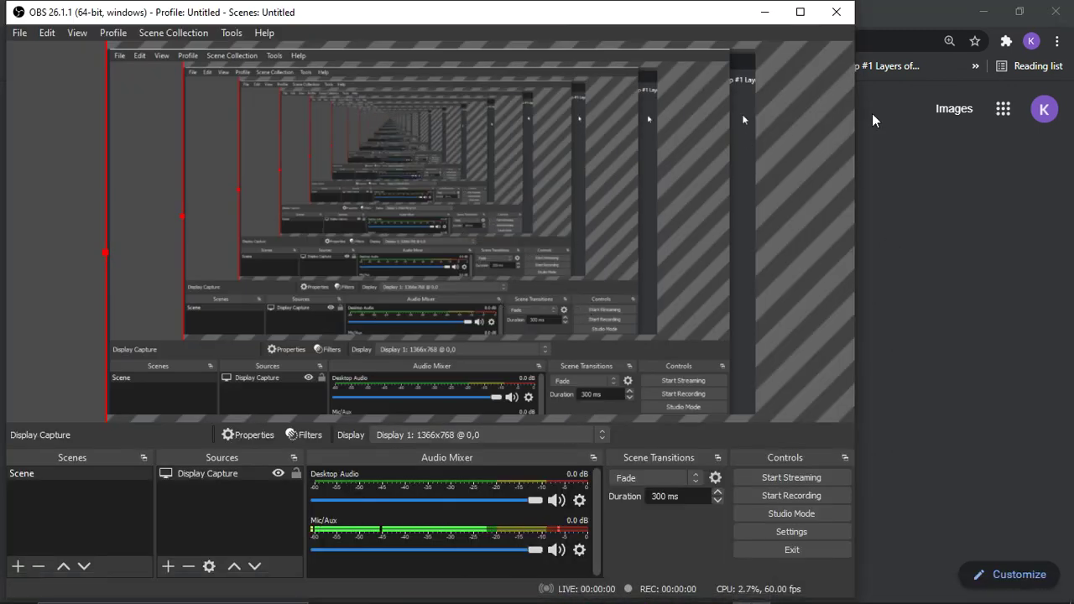
left_click(800, 12)
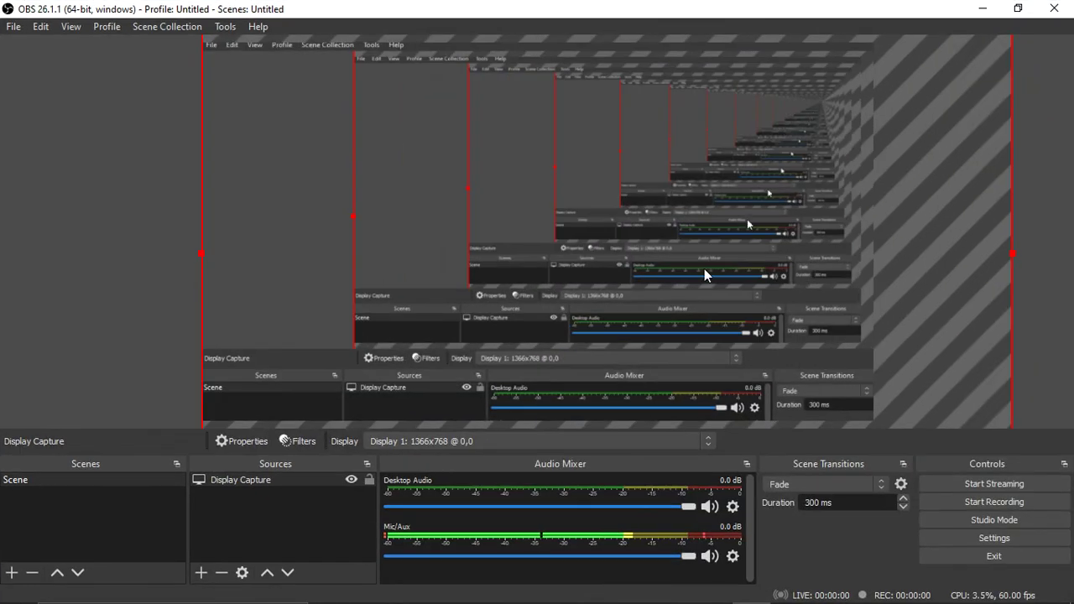
left_click_drag(623, 234, 601, 229)
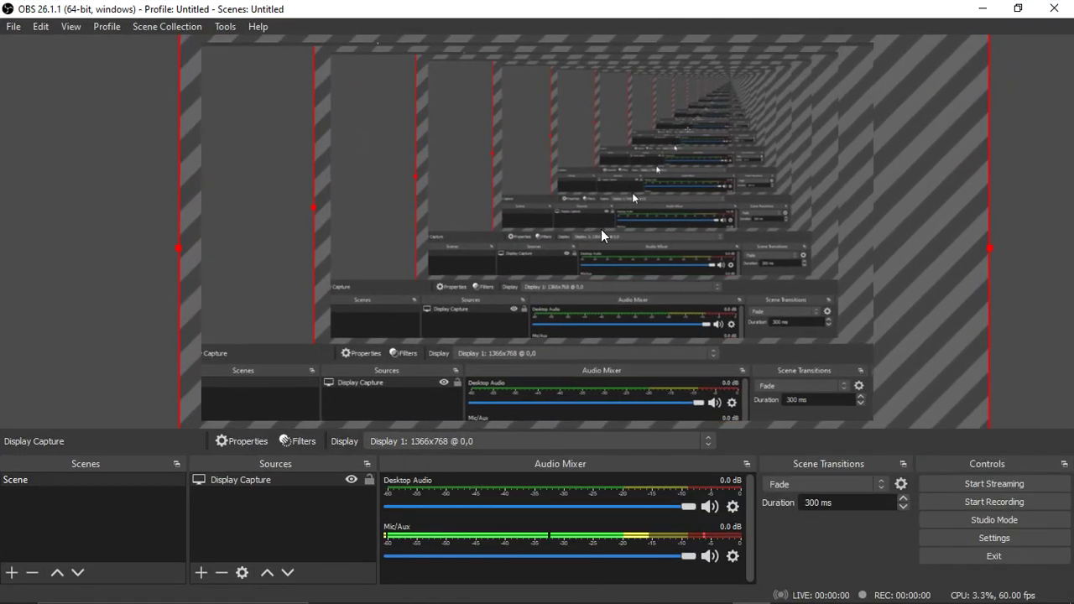
left_click_drag(177, 246, 203, 241)
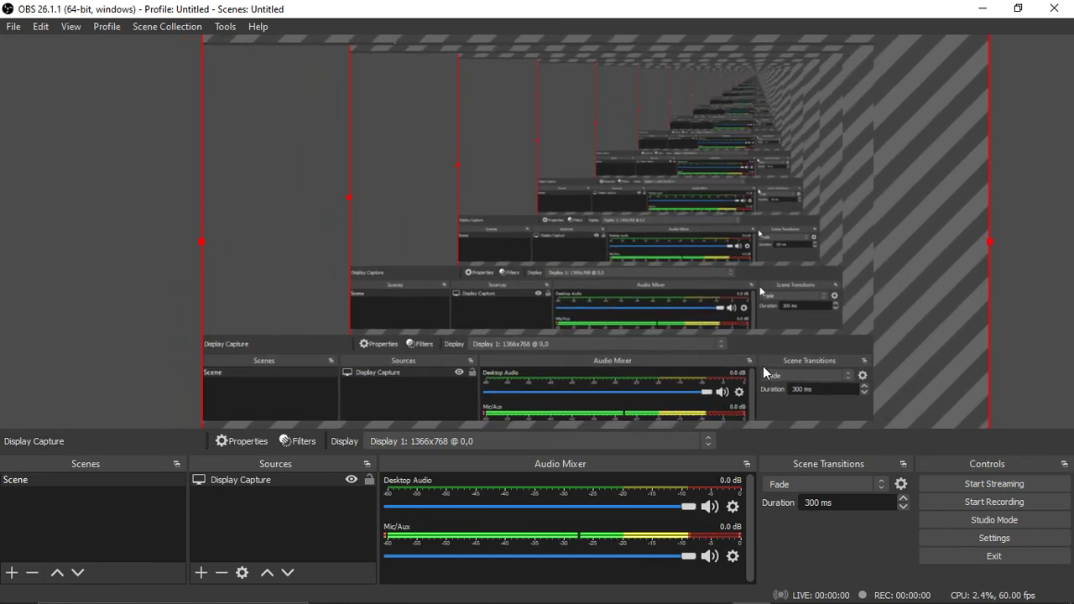